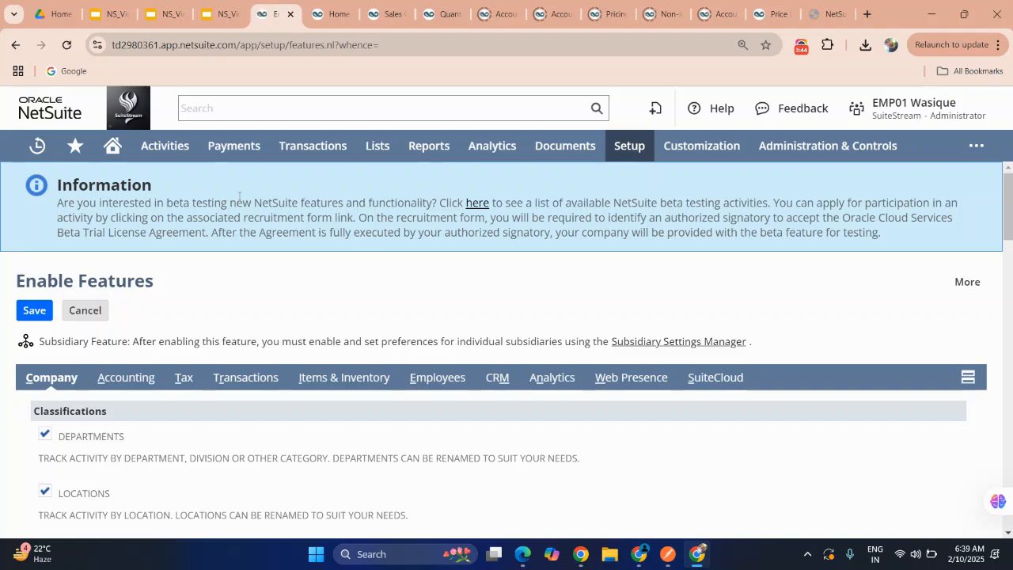
Find the Advanced Billing option among the transaction features by searching the page for "advanc"
click(259, 379)
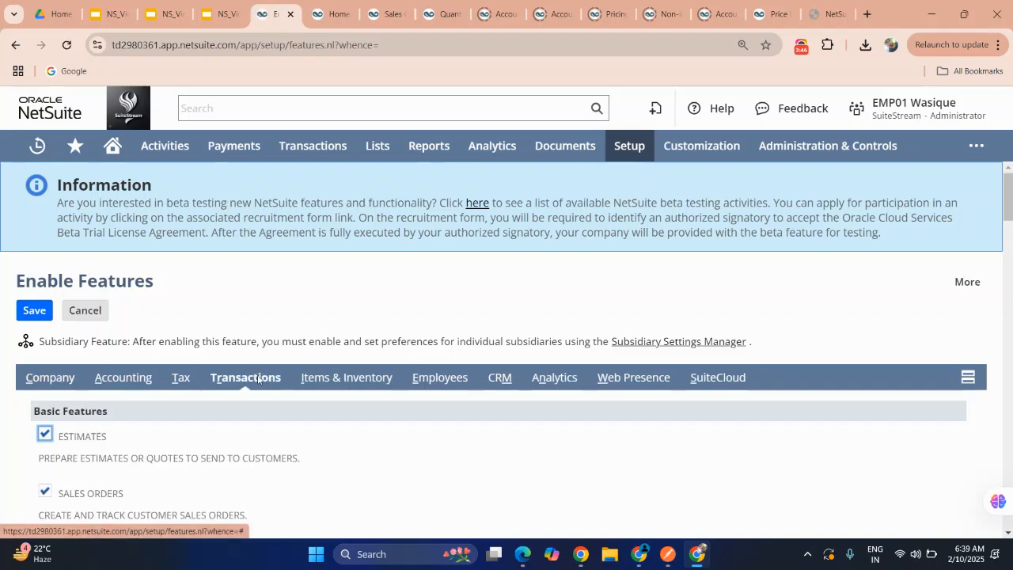
scroll(259, 379, down, 6)
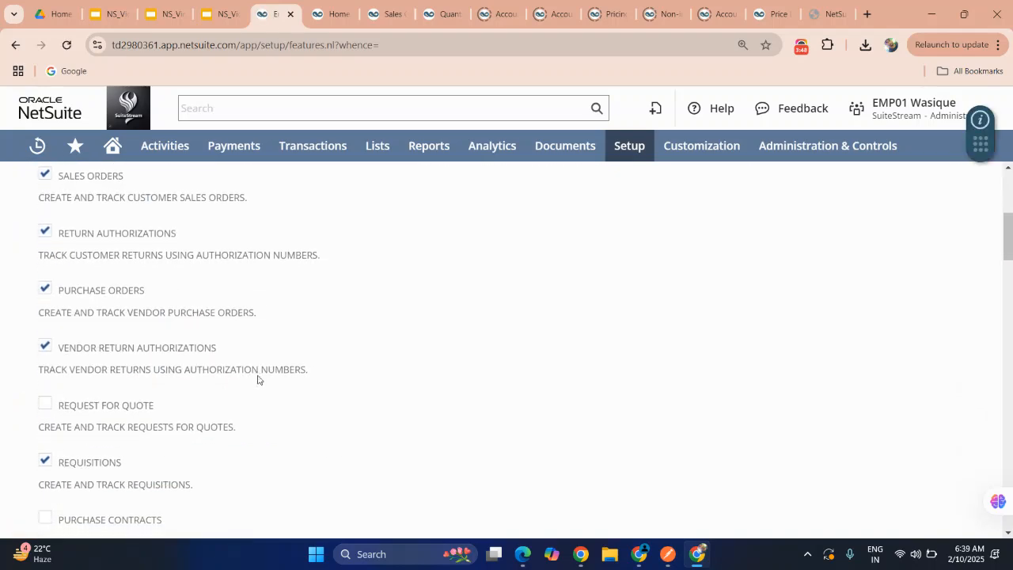
scroll(257, 380, down, 7)
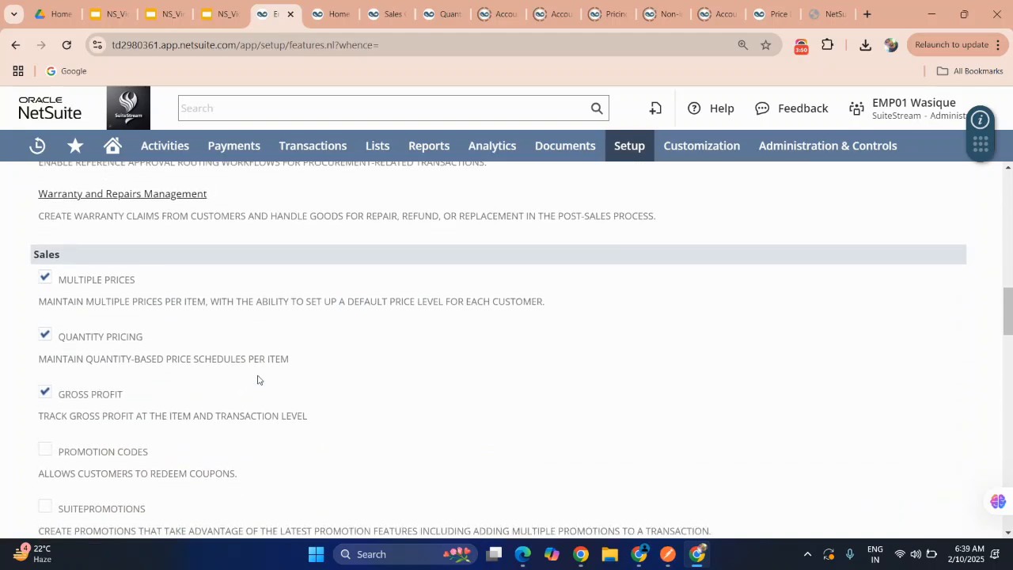
scroll(257, 380, down, 2)
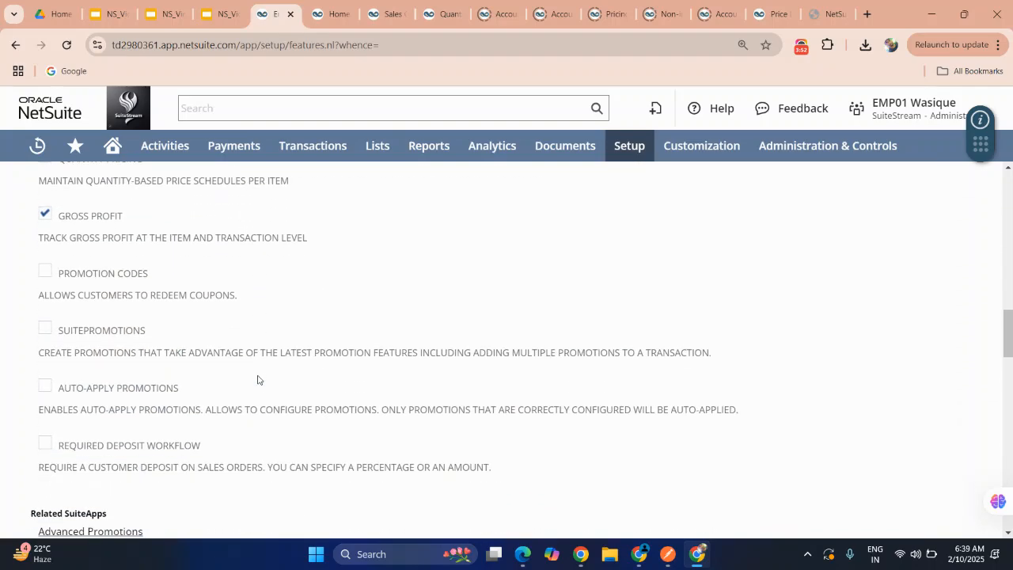
scroll(258, 380, down, 6)
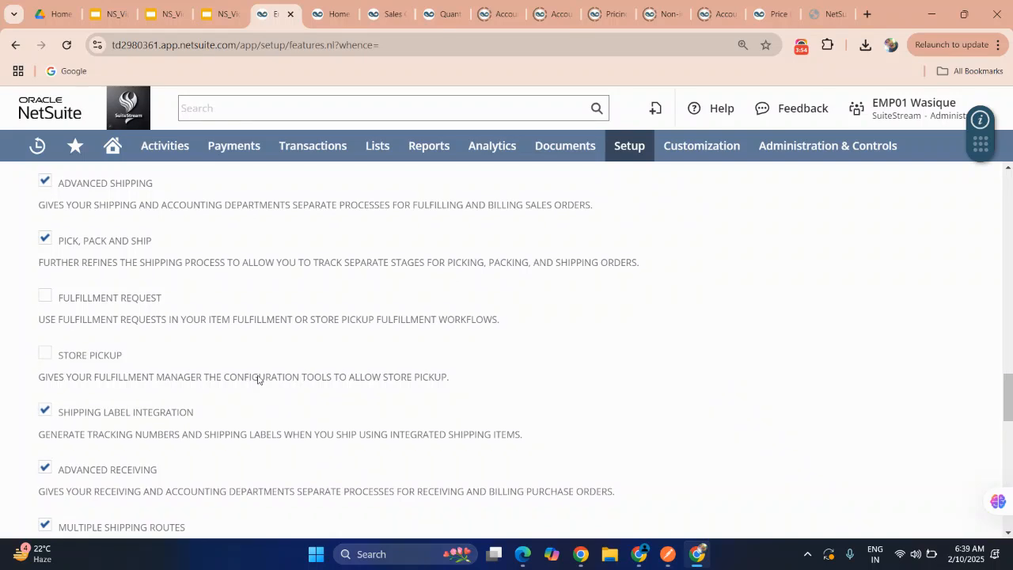
scroll(257, 380, down, 2)
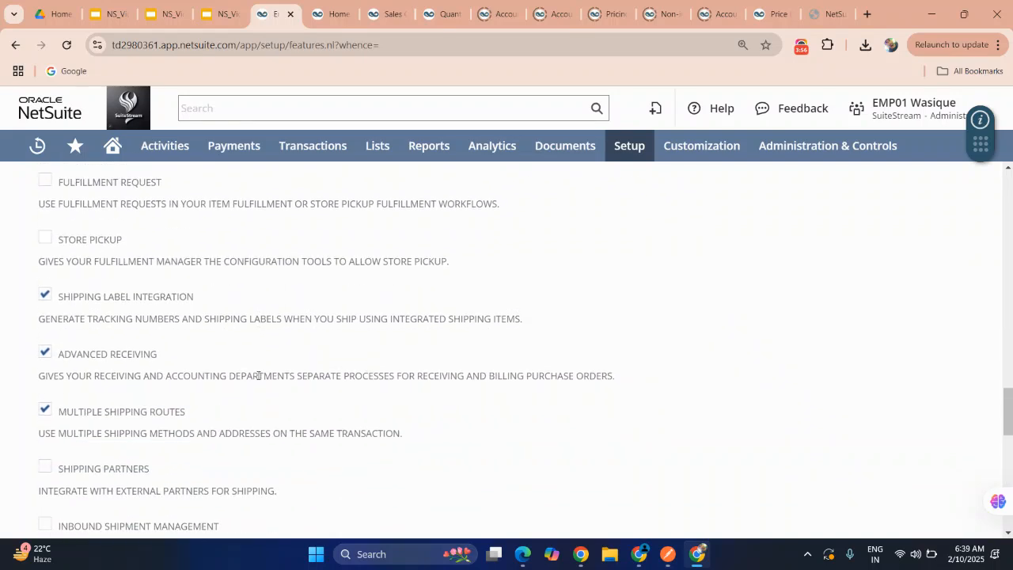
key(ctrl+f)
text(ad)
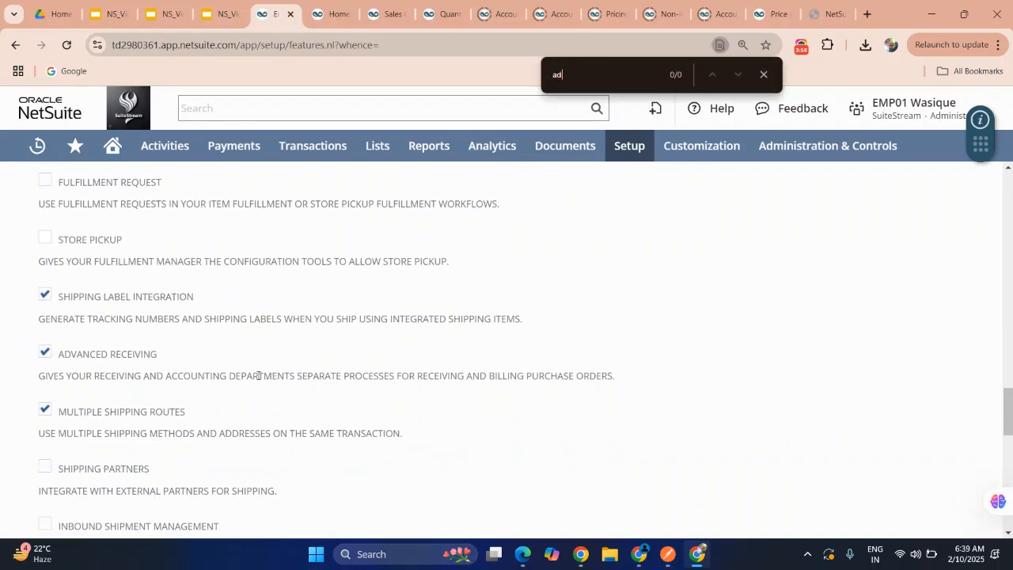
text(vanc)
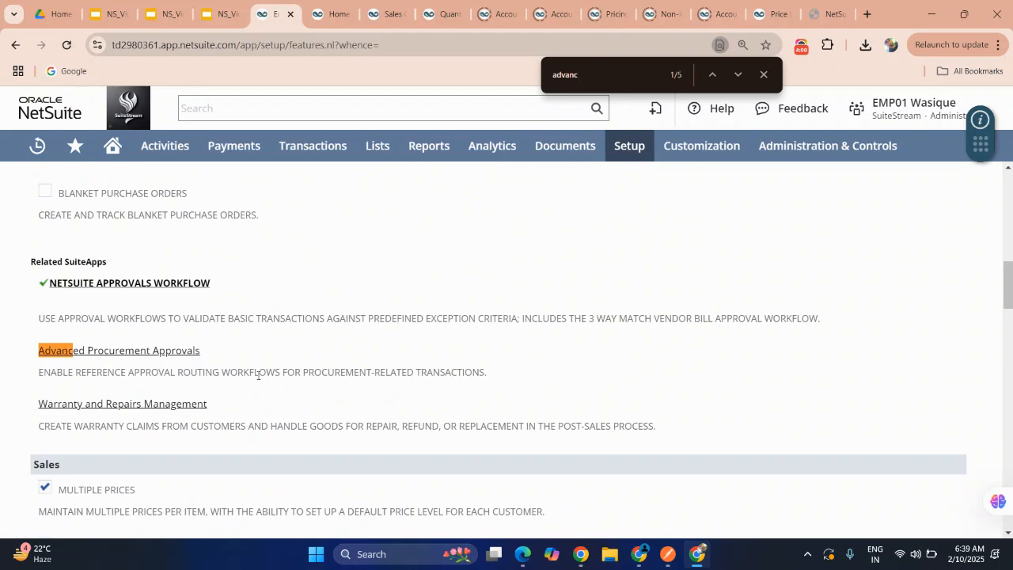
key(Return)
key(Return)
key(Return)
key(Return)
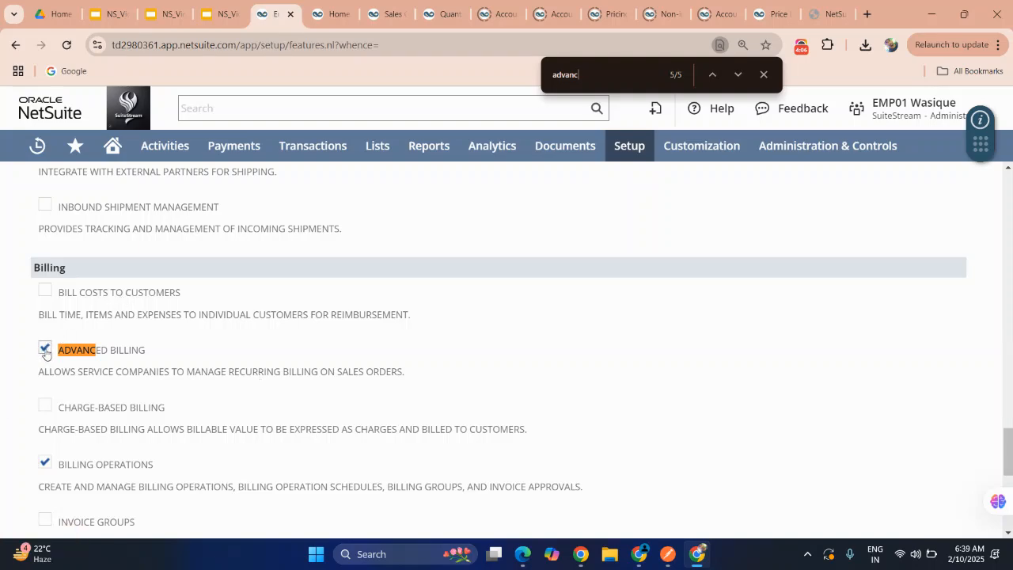
Examine the sales, shipping and receiving, and billing options in the transaction features
scroll(198, 275, up, 20)
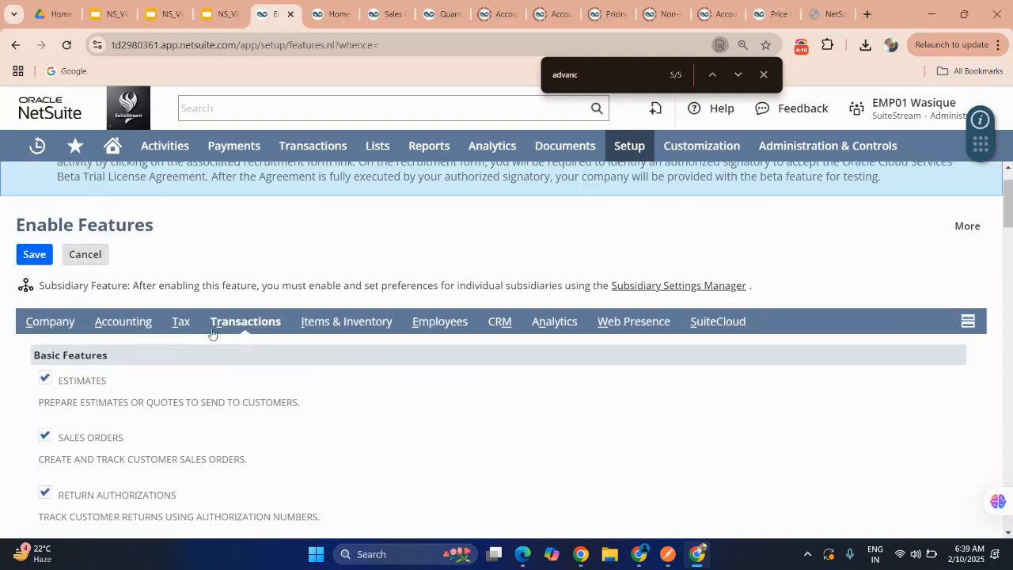
scroll(183, 360, down, 12)
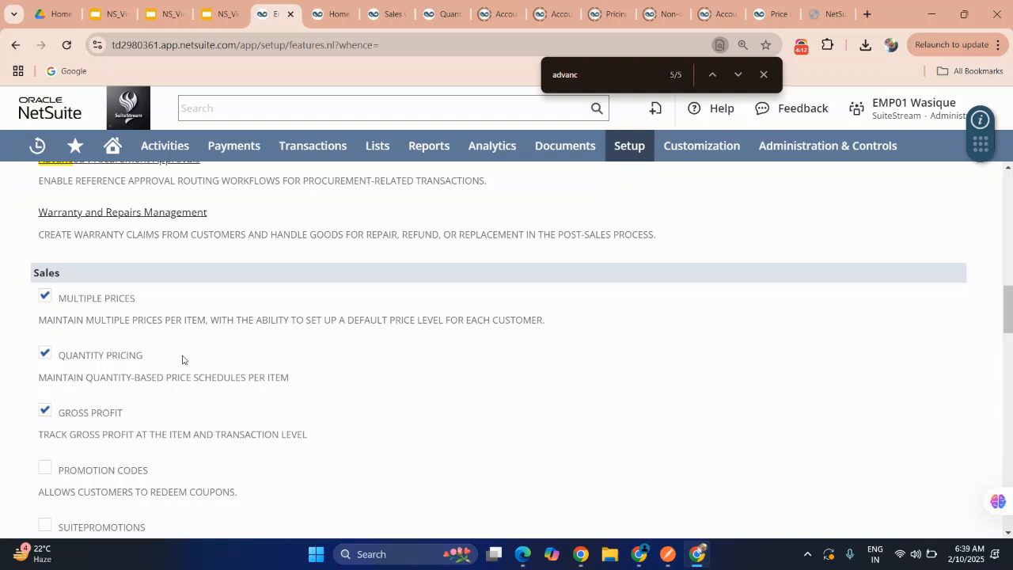
scroll(183, 360, up, 3)
scroll(182, 360, down, 10)
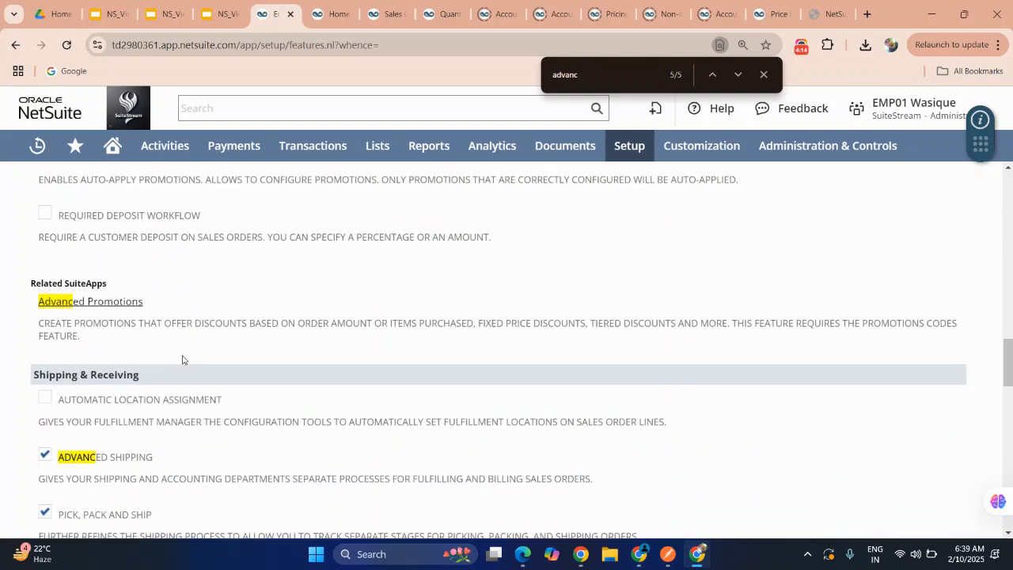
scroll(183, 360, up, 2)
scroll(182, 360, down, 5)
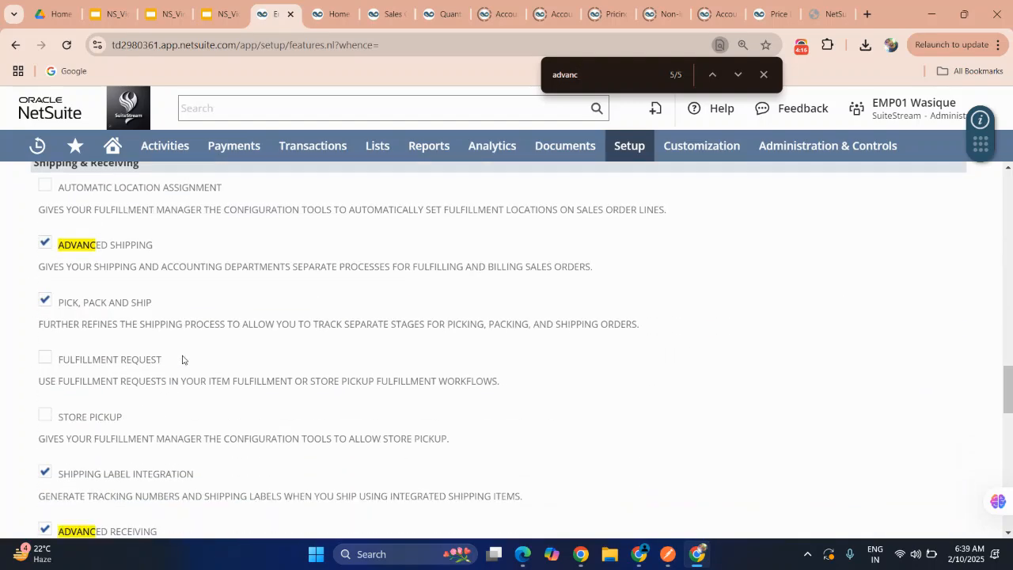
scroll(182, 360, up, 1)
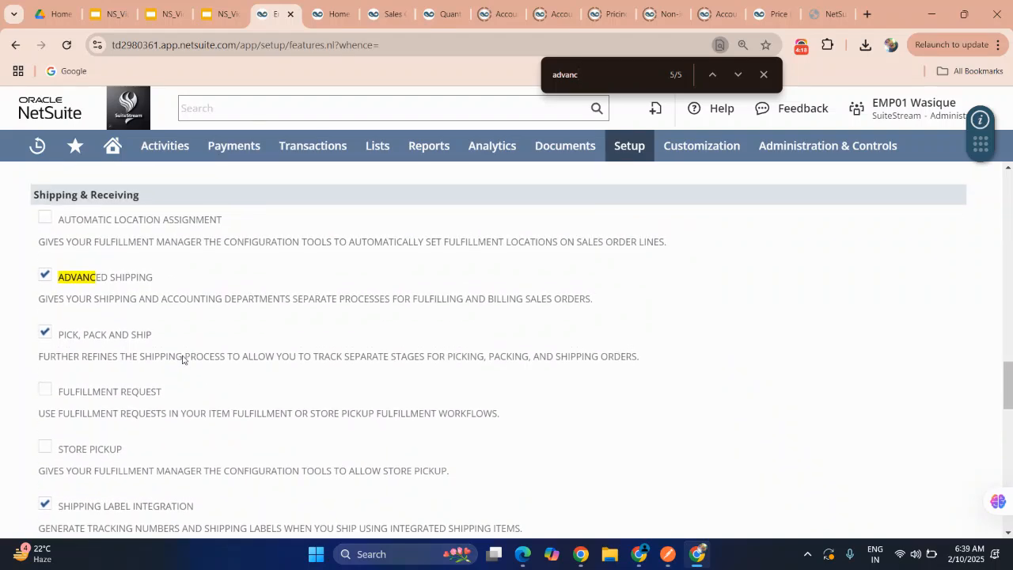
scroll(182, 361, down, 6)
scroll(182, 360, up, 1)
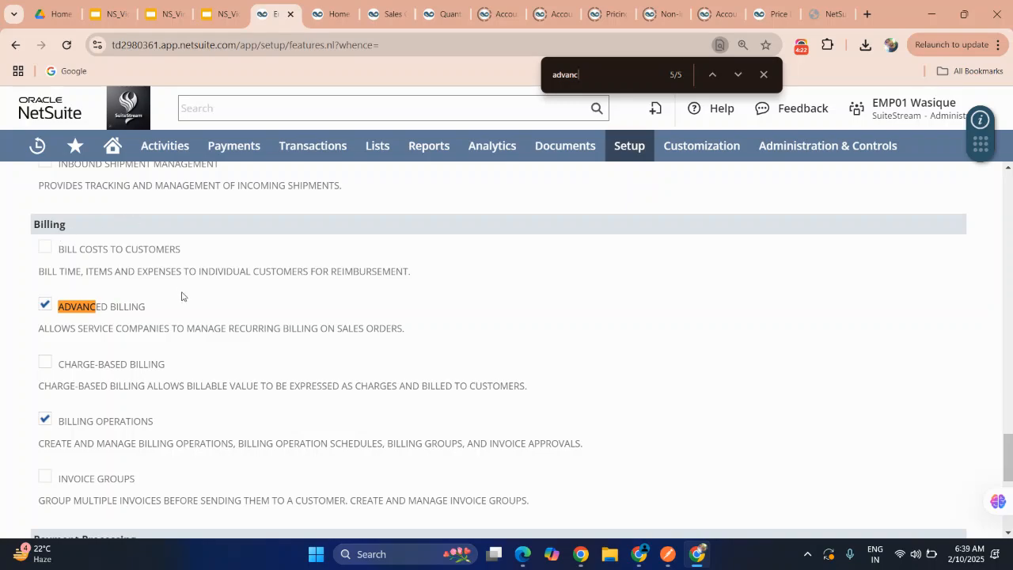
Save the Enable Features page with the Advanced Billing feature selected
scroll(181, 294, up, 5)
scroll(182, 293, up, 10)
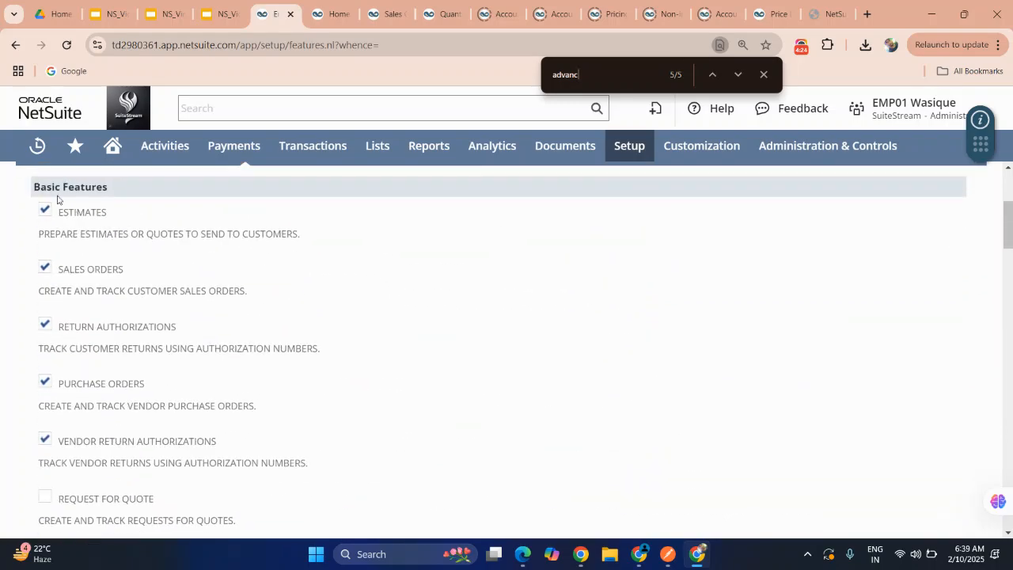
scroll(59, 201, up, 3)
click(37, 311)
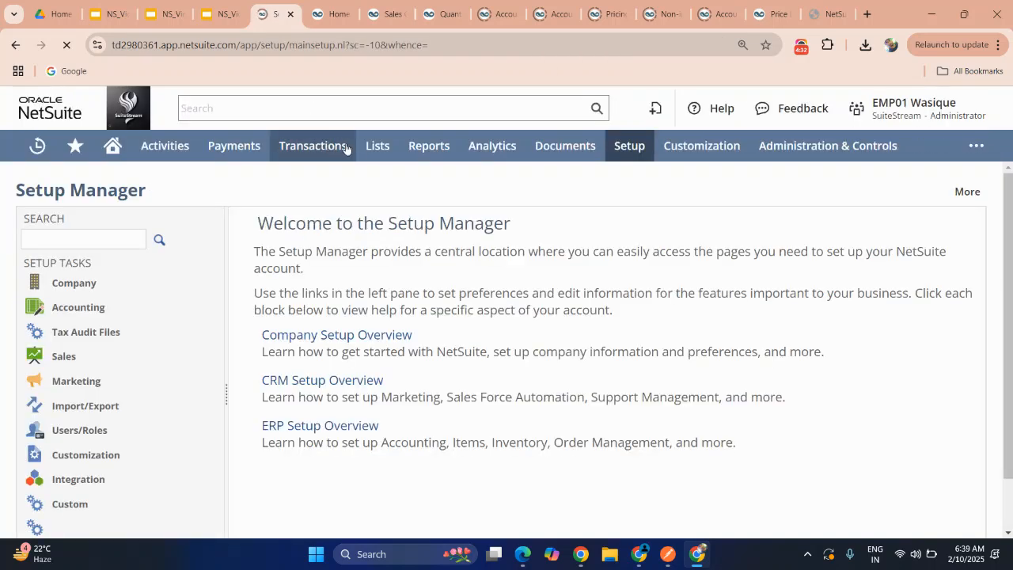
Go to the accounting billing schedules list and open the Monthly Billing Term for 1 Year schedule for editing
mouse_move(366, 145)
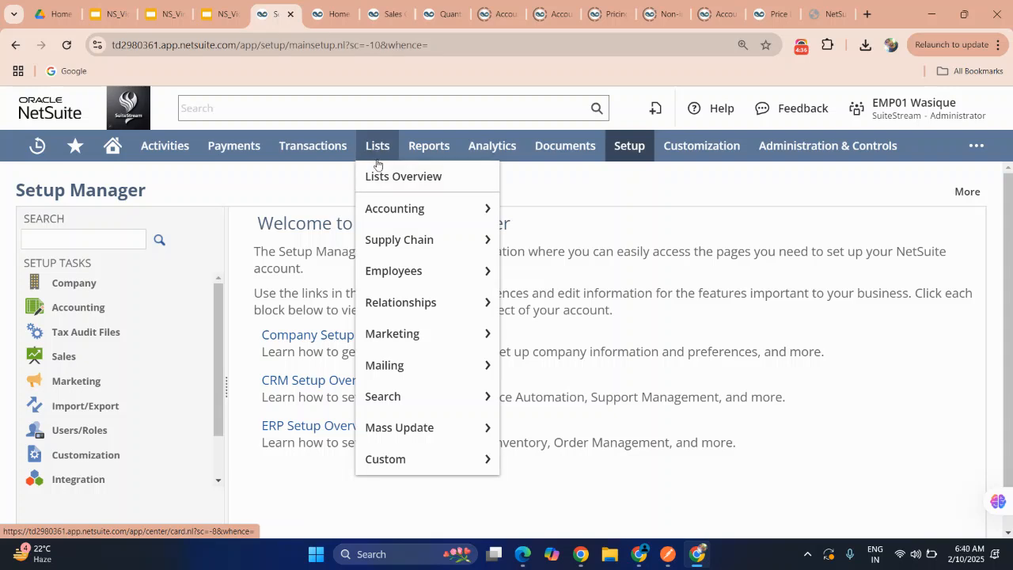
mouse_move(396, 213)
mouse_move(549, 294)
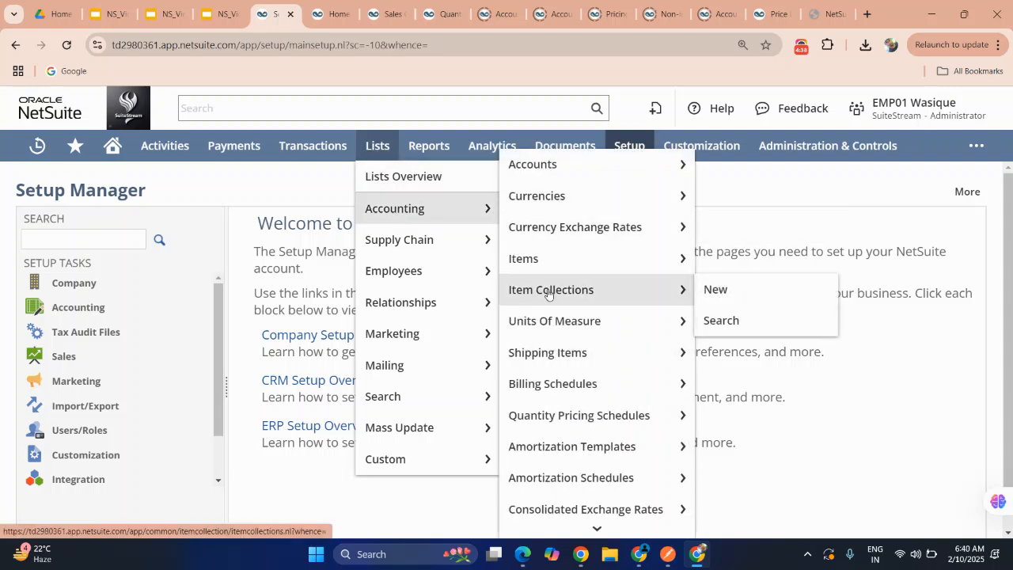
click(556, 387)
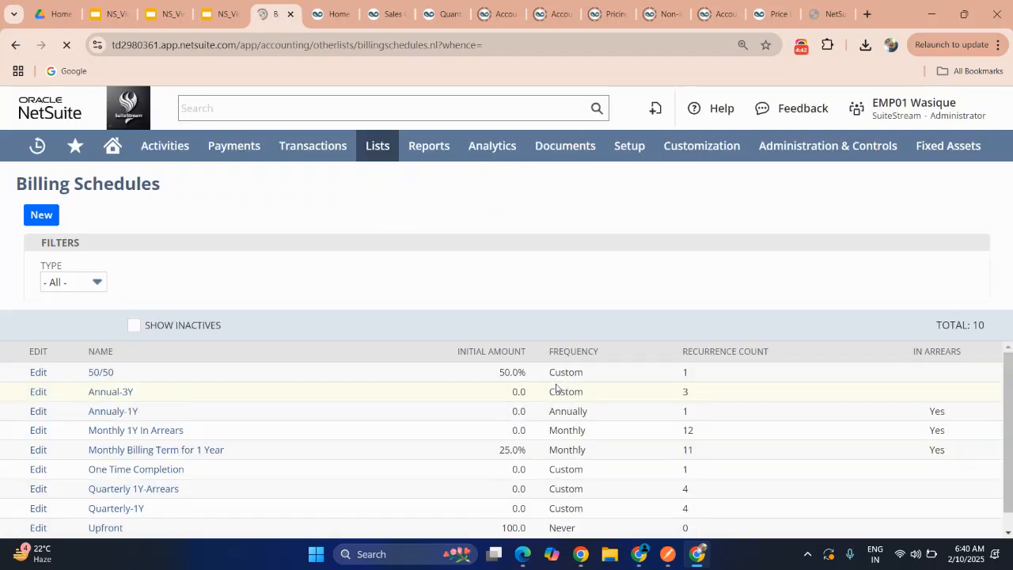
scroll(455, 399, down, 1)
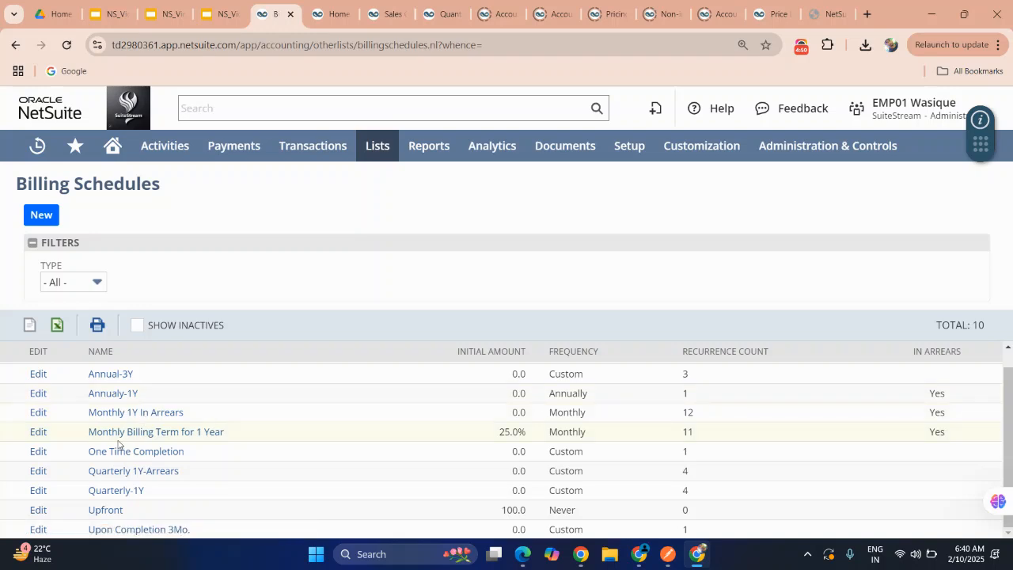
click(40, 434)
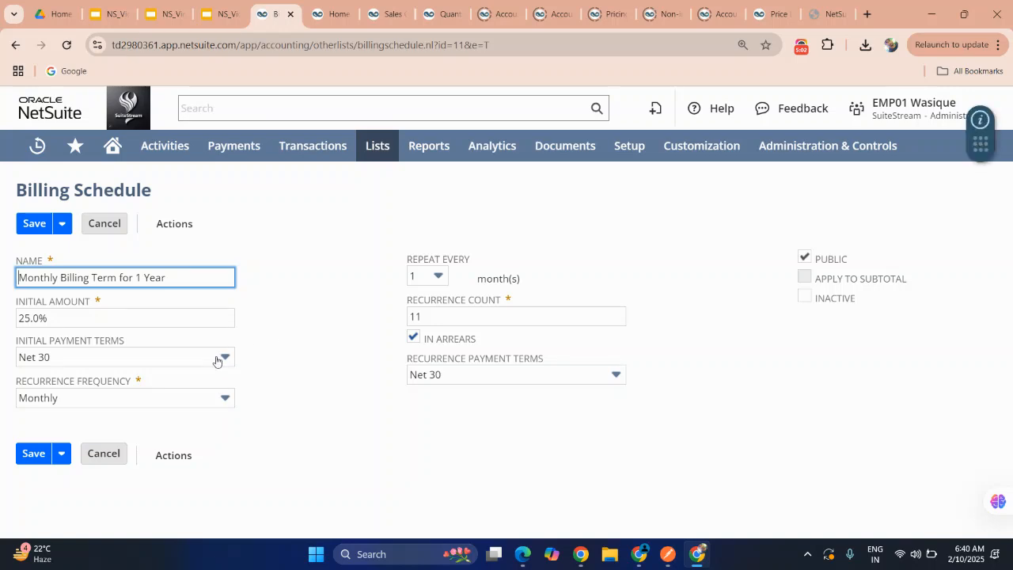
Review the schedule's name and initial amount, and select Net 30 as the initial payment terms
triple_click(85, 282)
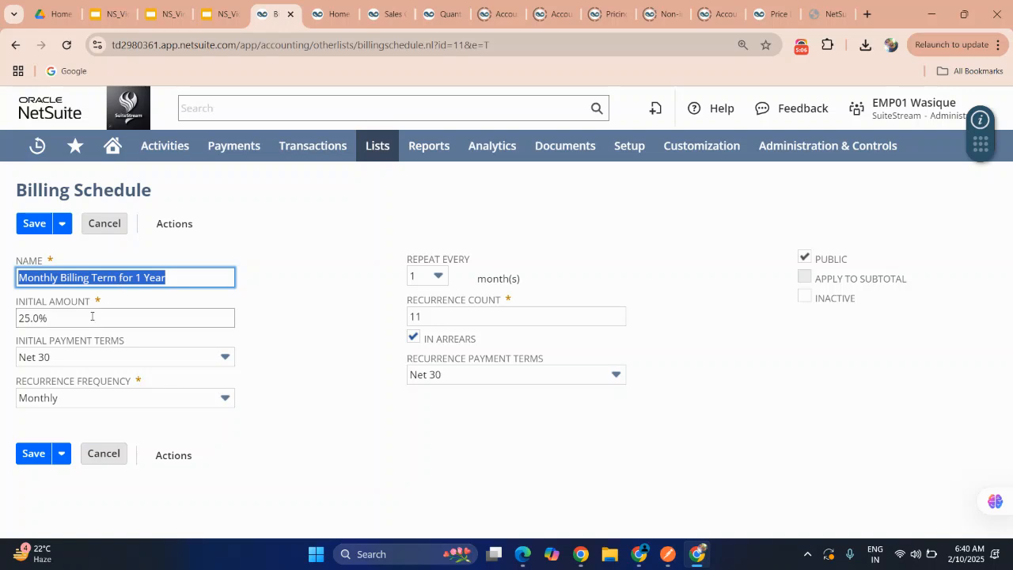
click(92, 316)
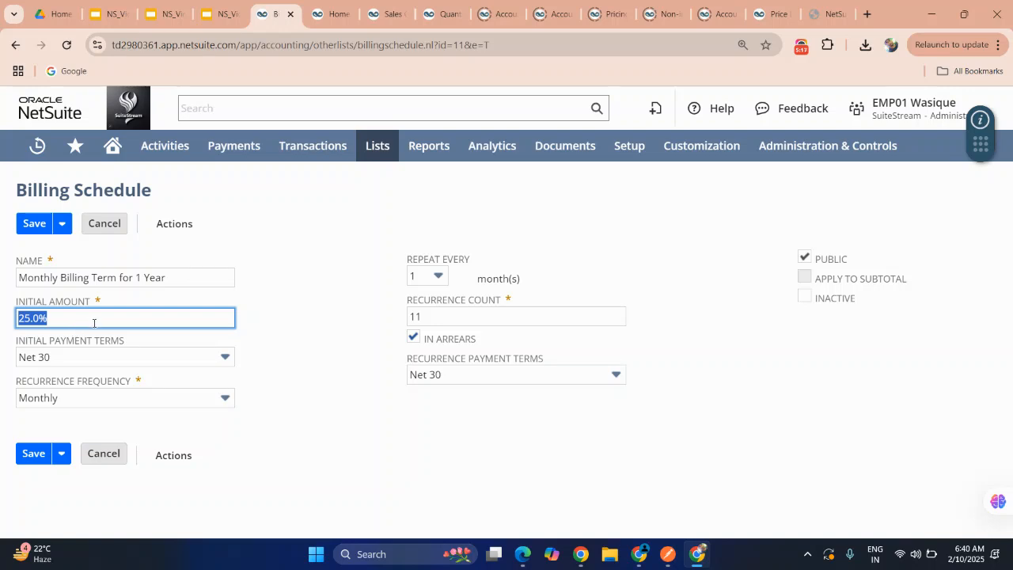
click(78, 362)
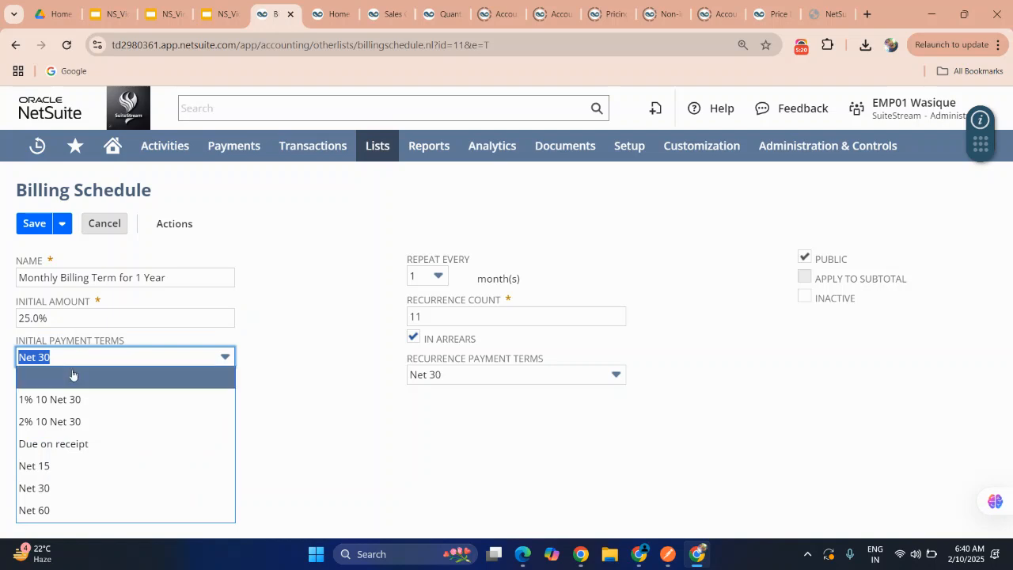
click(56, 489)
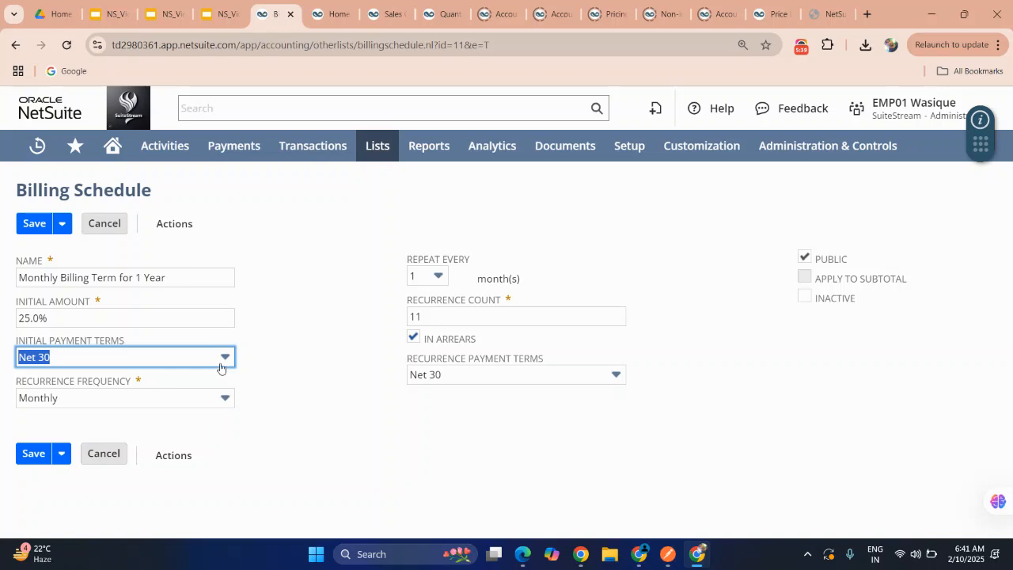
Set the billing schedule's recurrence frequency to Monthly
click(69, 403)
click(75, 333)
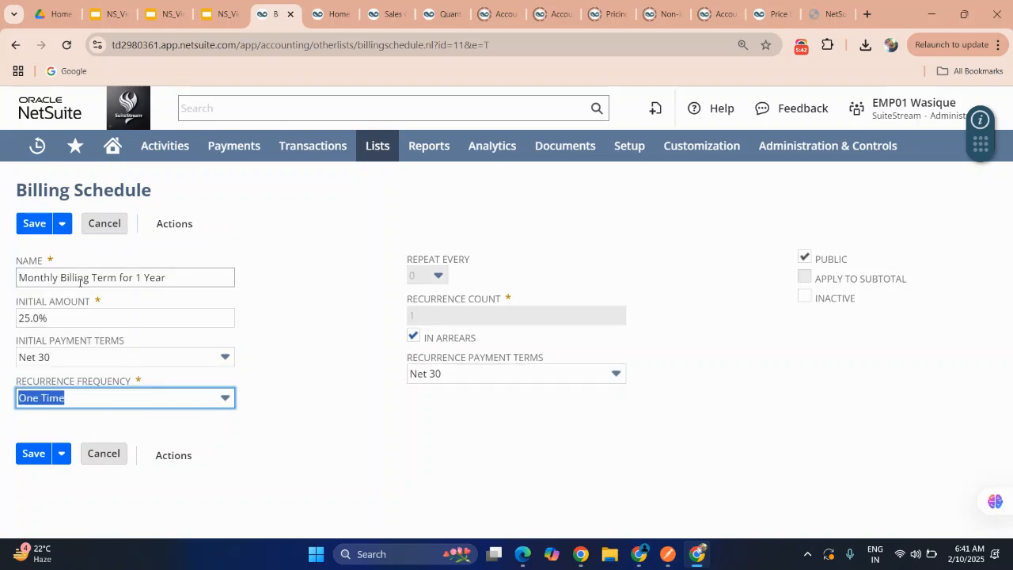
click(89, 407)
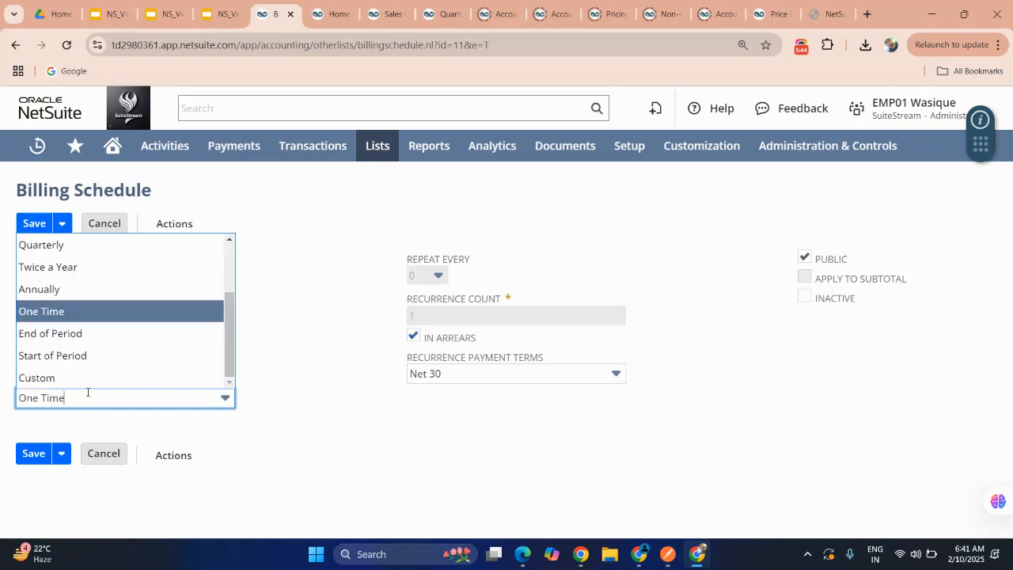
scroll(92, 340, up, 1)
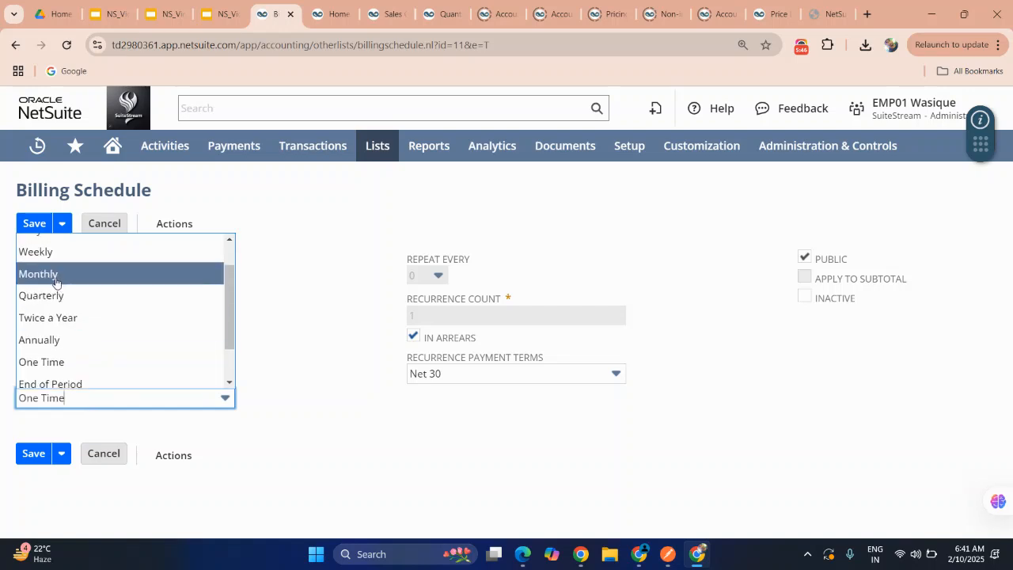
scroll(57, 283, up, 1)
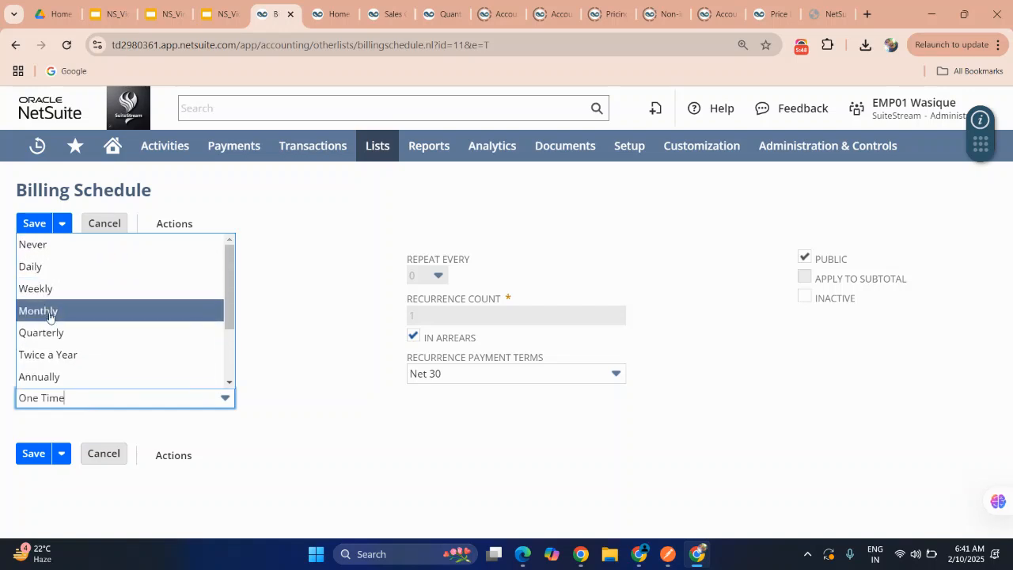
click(44, 313)
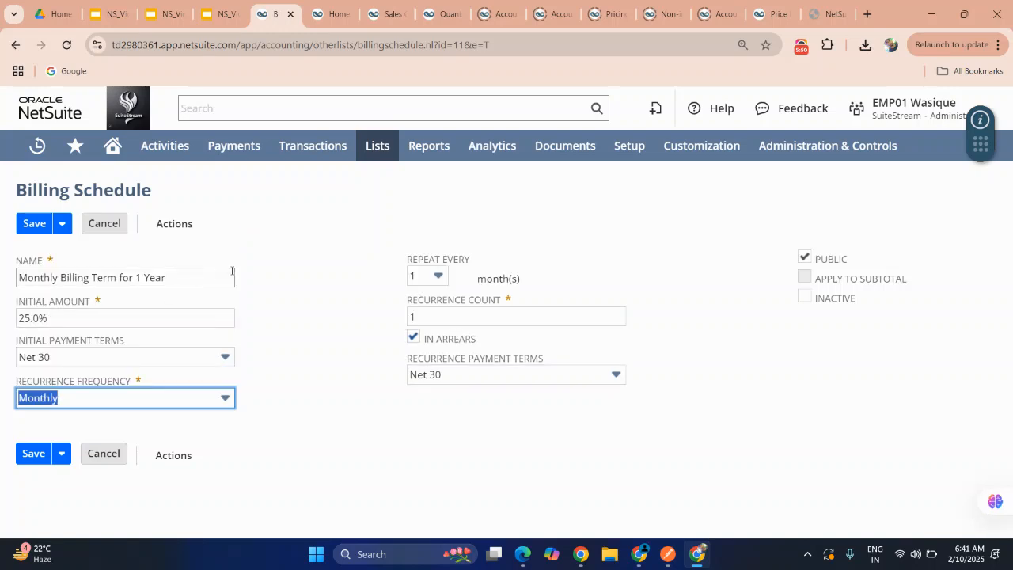
Review the repeat interval and set the schedule's recurrence count to 11
click(421, 277)
click(321, 326)
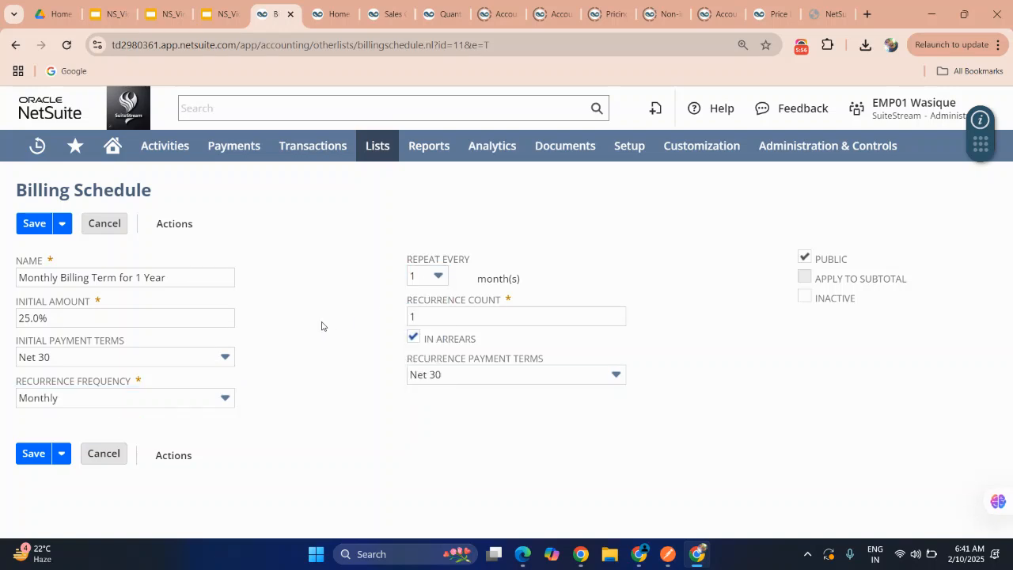
click(422, 319)
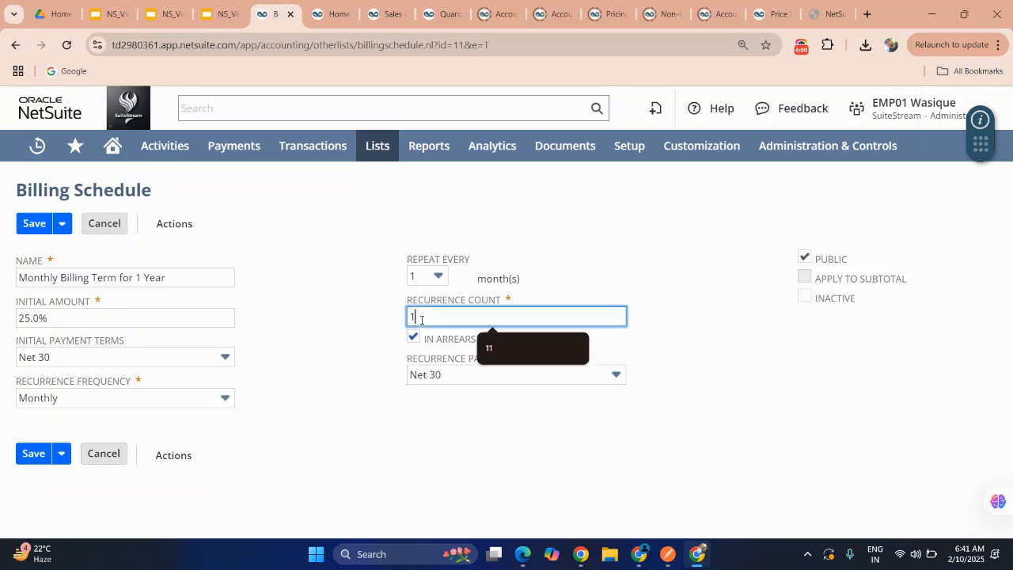
text(1)
click(325, 338)
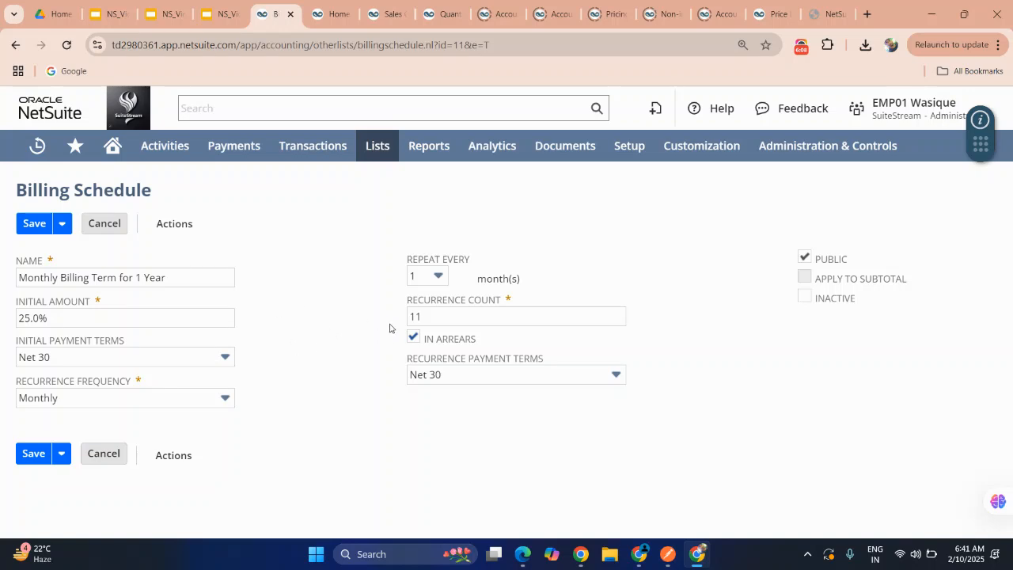
click(427, 313)
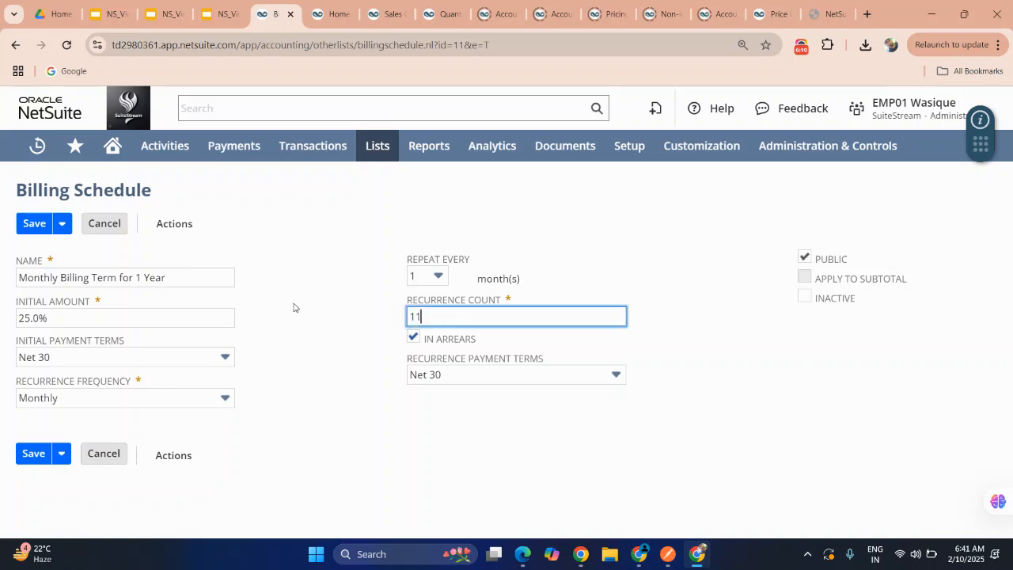
Review the initial amount and the recurrence count of the Monthly Billing Term for 1 Year schedule
click(61, 319)
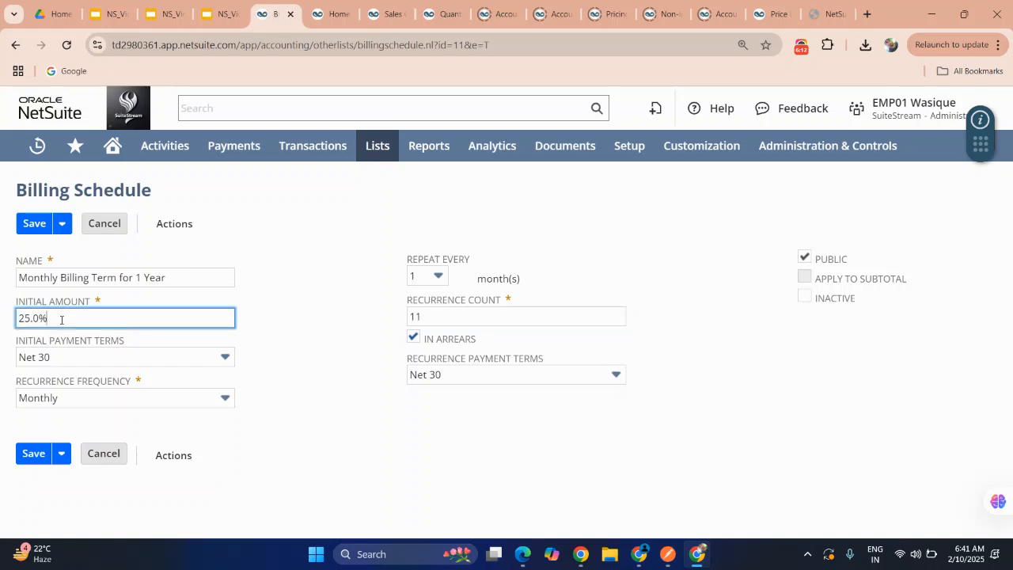
triple_click(62, 319)
double_click(61, 320)
click(296, 312)
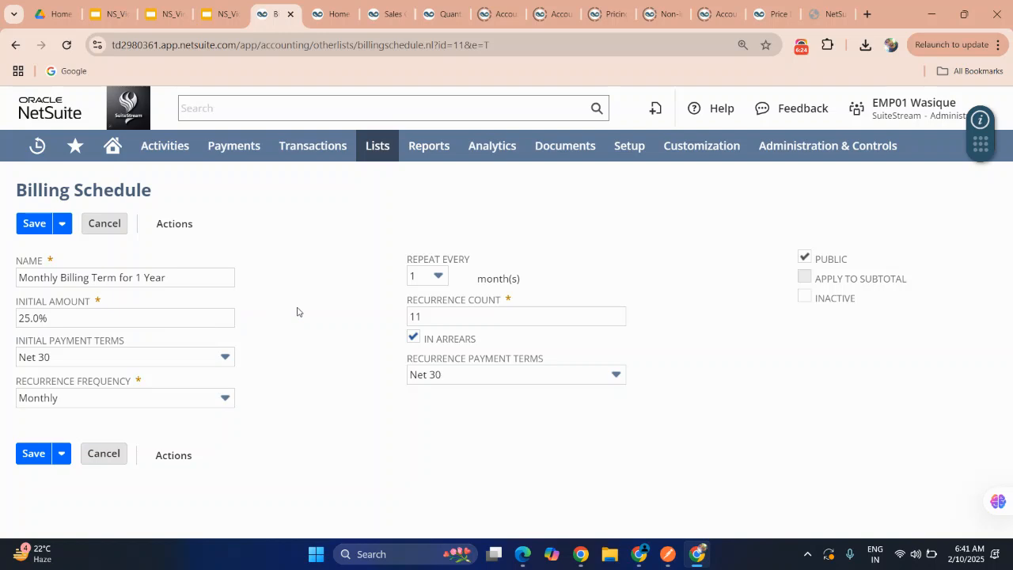
click(420, 320)
double_click(424, 320)
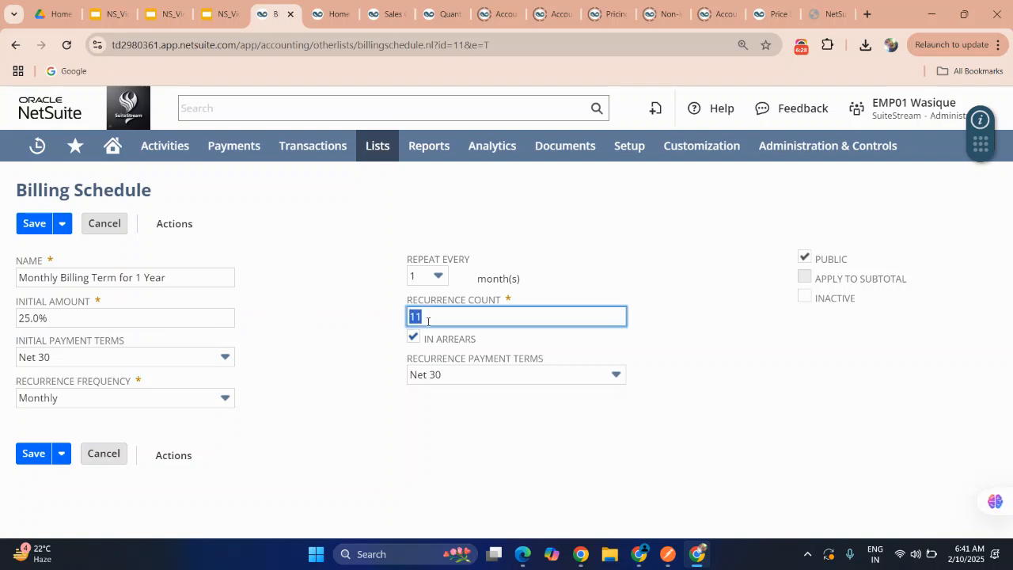
Review the recurrence payment terms options, keeping Net 30, and save the billing schedule
click(444, 374)
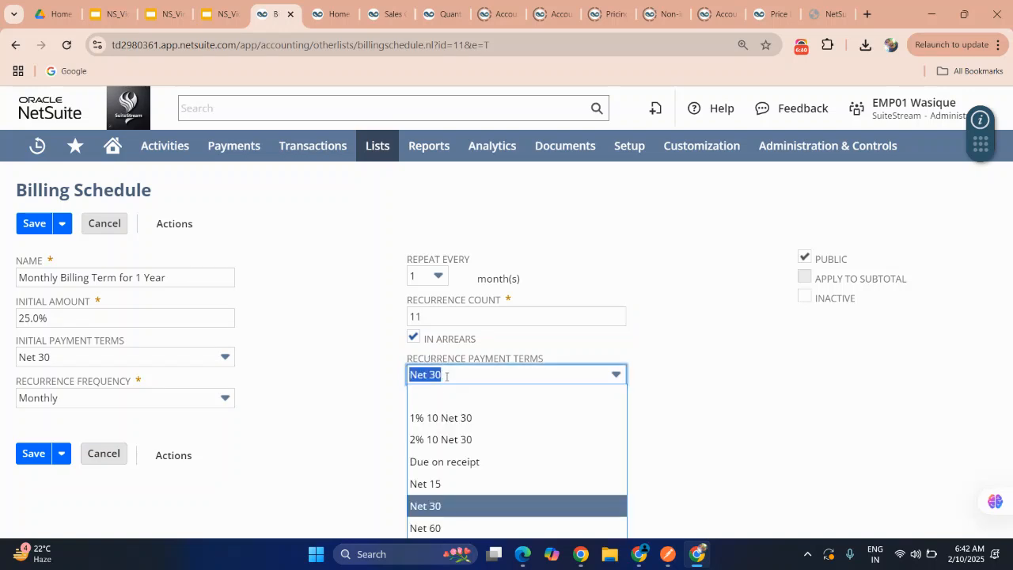
click(449, 378)
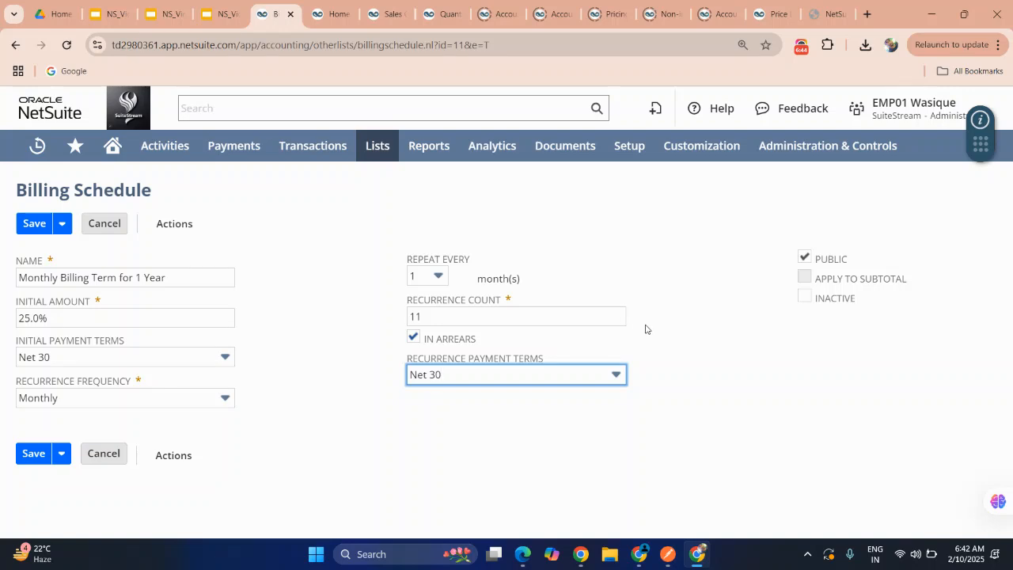
click(534, 371)
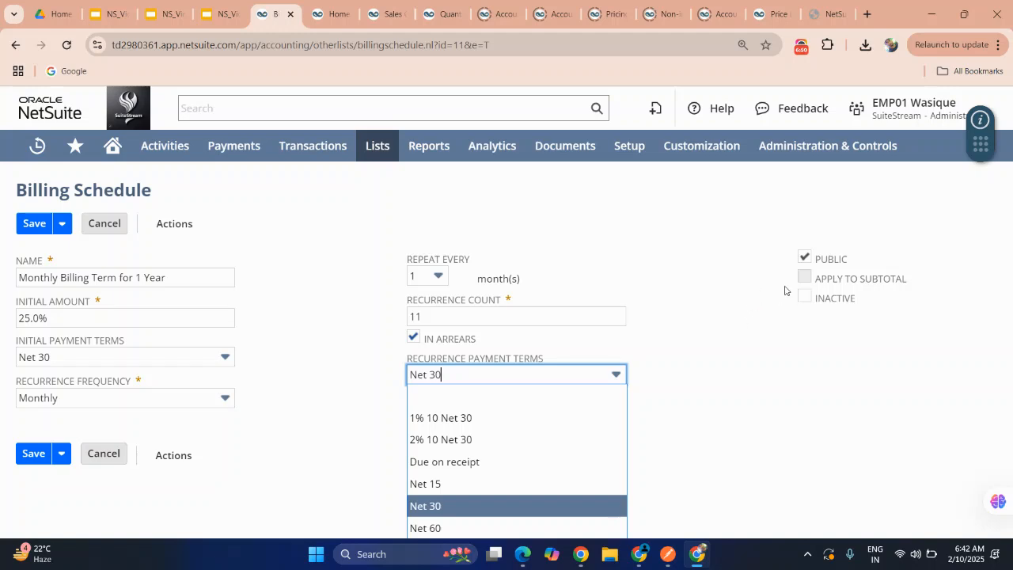
click(289, 255)
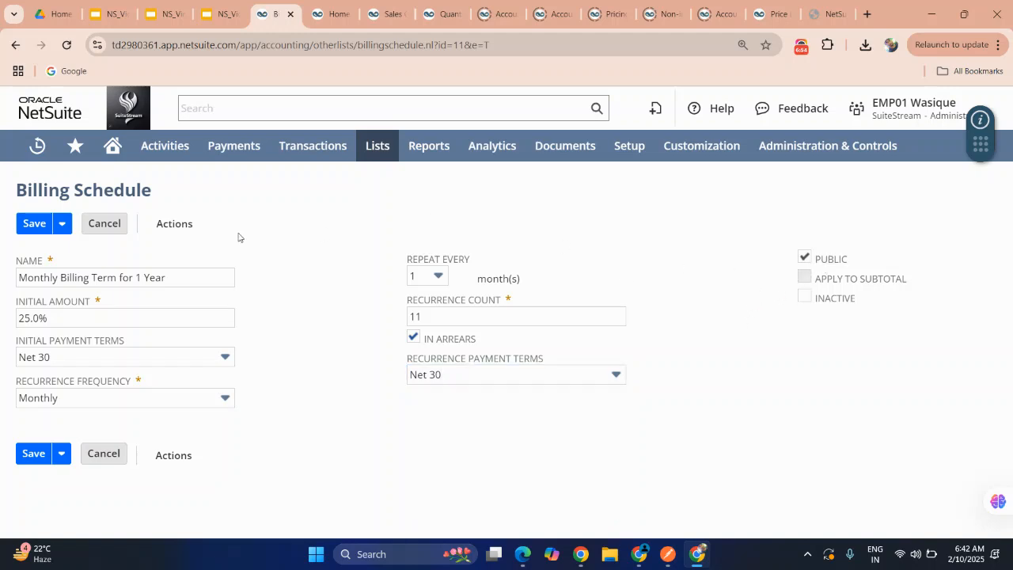
click(28, 224)
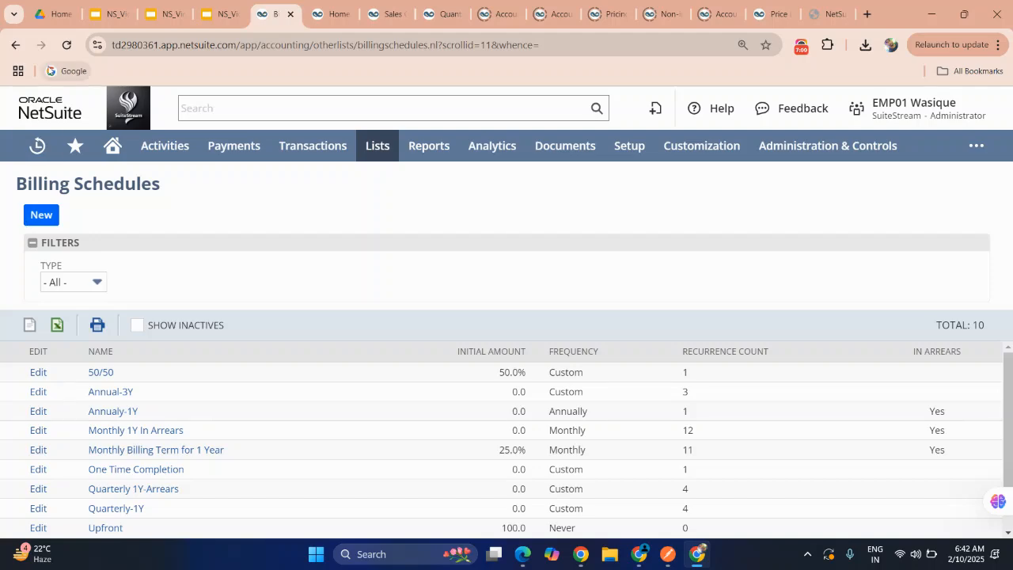
Check the Billing Schedule slide in the NS_Videos_ presentation, and open the Monthly Billing Term for 1 Year record in NetSuite for viewing
click(108, 16)
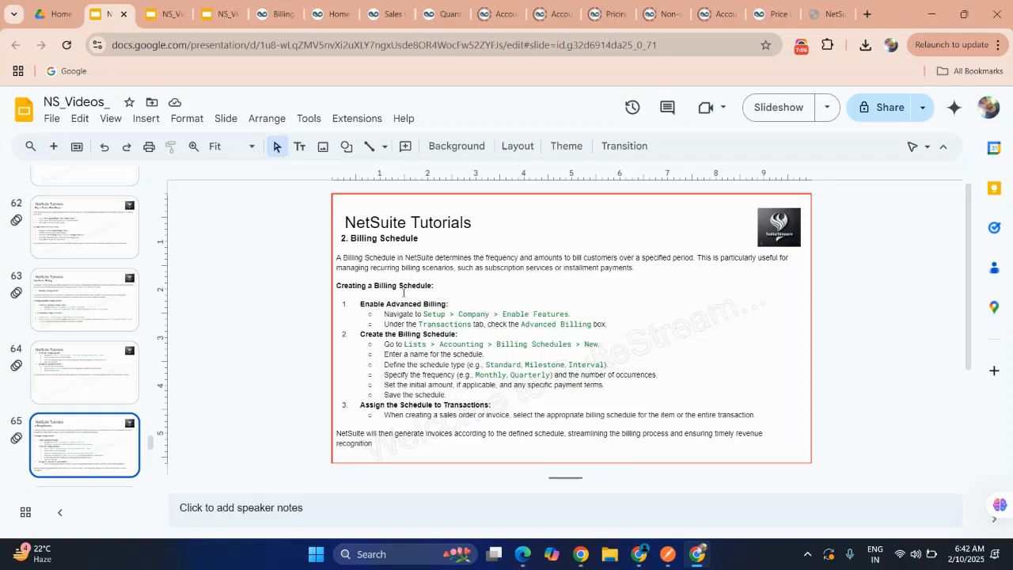
click(281, 15)
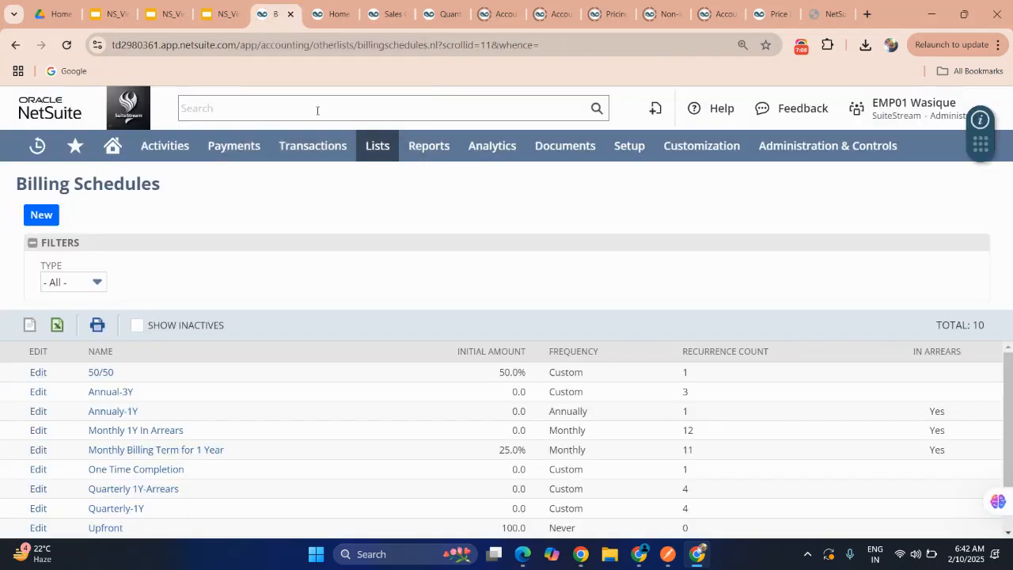
mouse_move(358, 146)
click(168, 457)
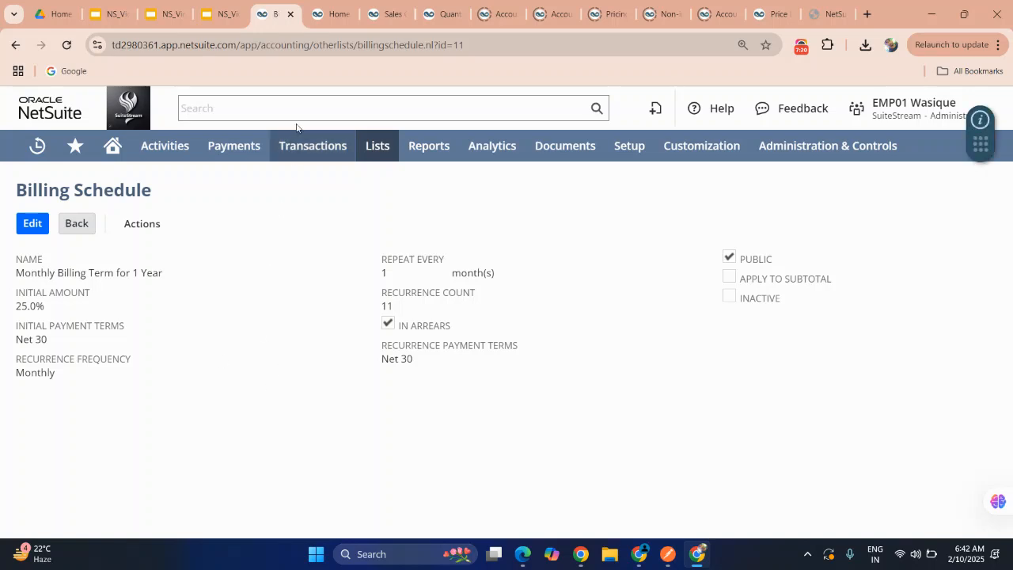
Open the accounting items list in a new browser tab and switch to it
mouse_move(365, 152)
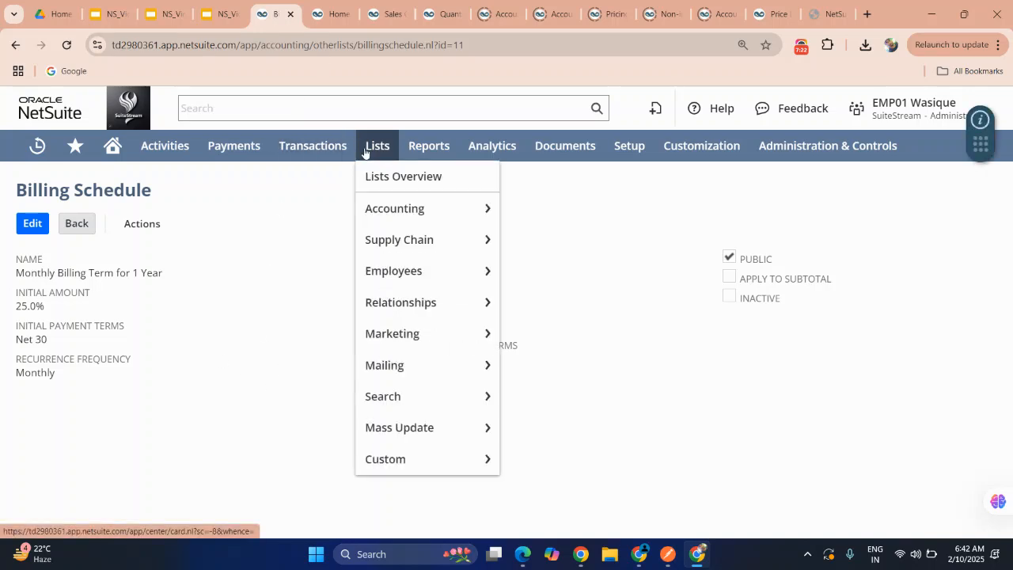
mouse_move(378, 210)
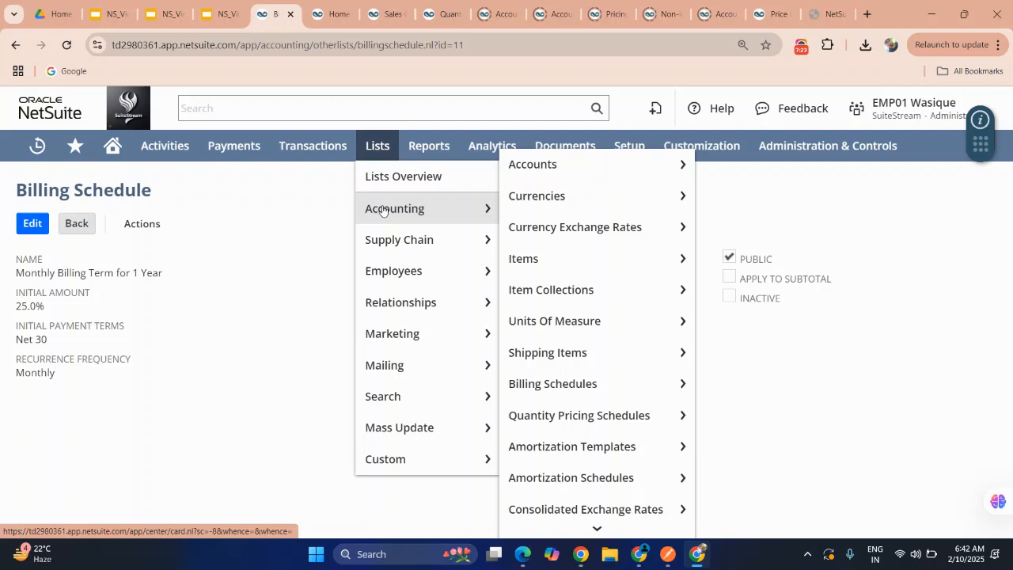
right_click(528, 255)
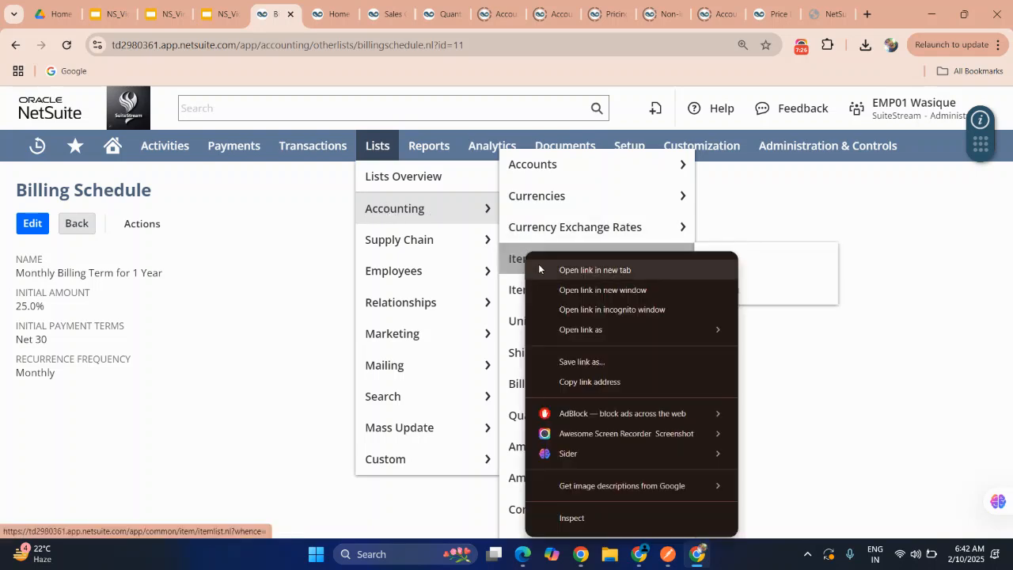
click(540, 269)
click(313, 17)
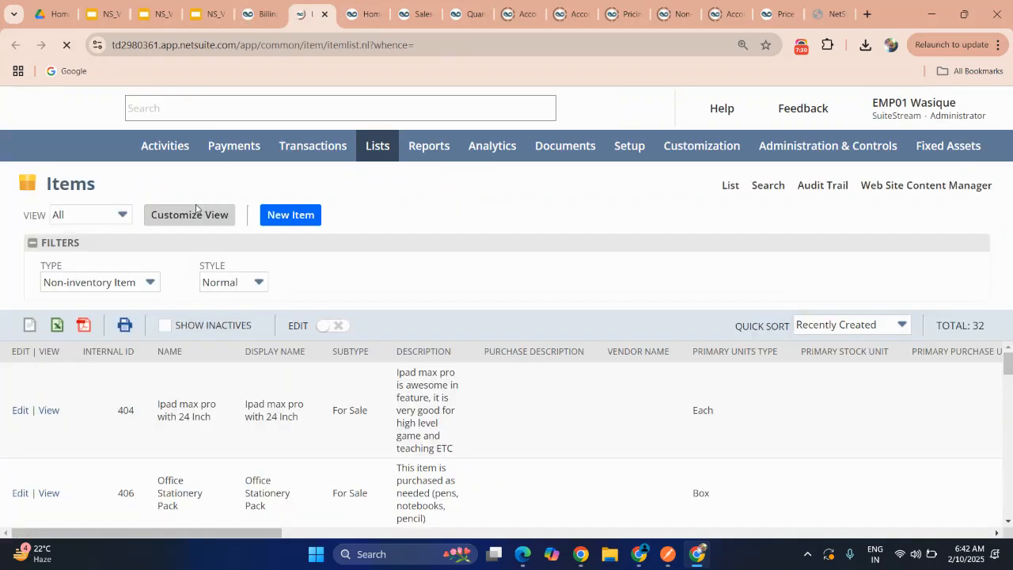
Open the Notebooks non-inventory item from the items list and put its record into edit mode
scroll(129, 418, down, 2)
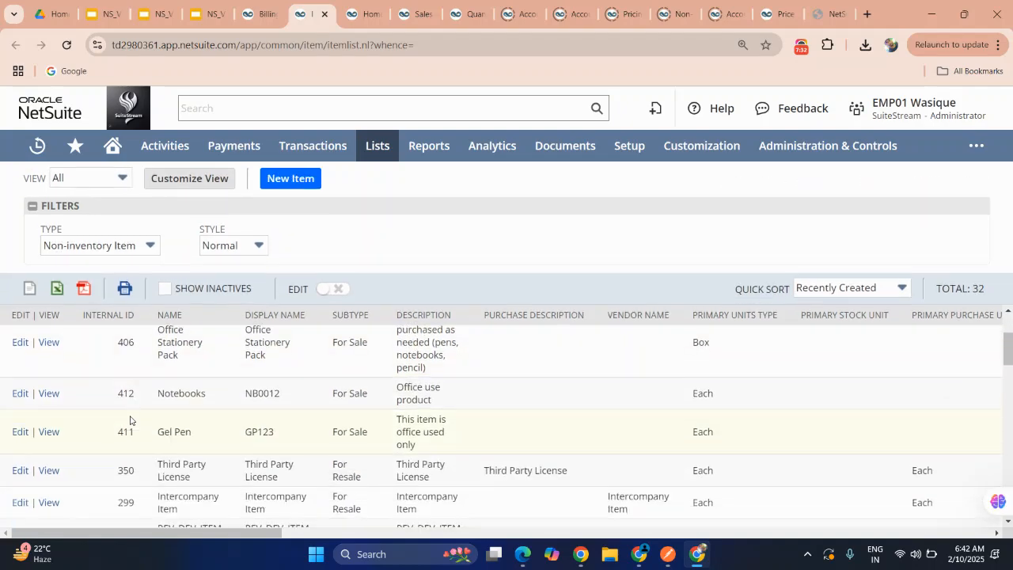
click(52, 396)
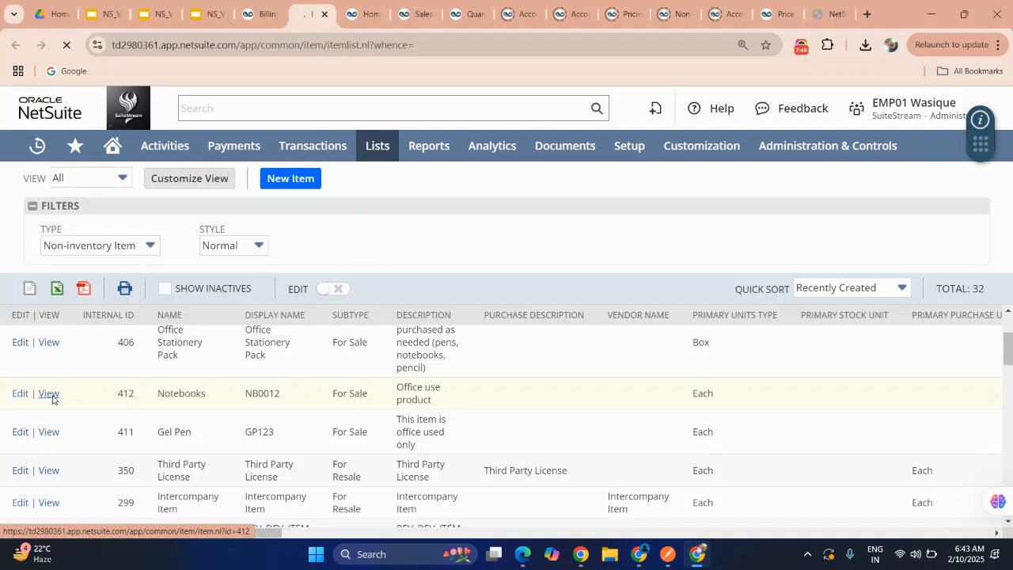
scroll(133, 346, up, 2)
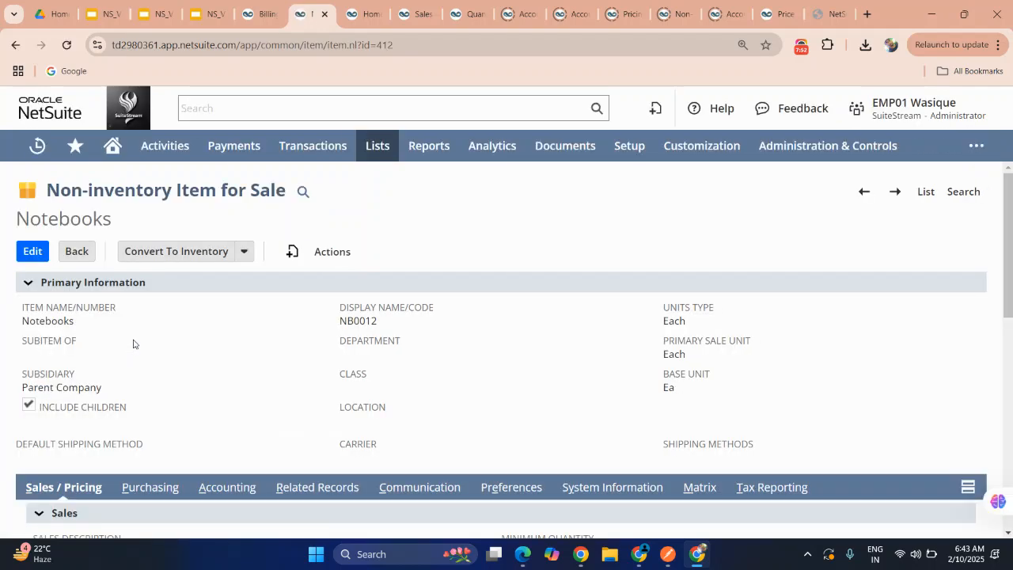
click(26, 250)
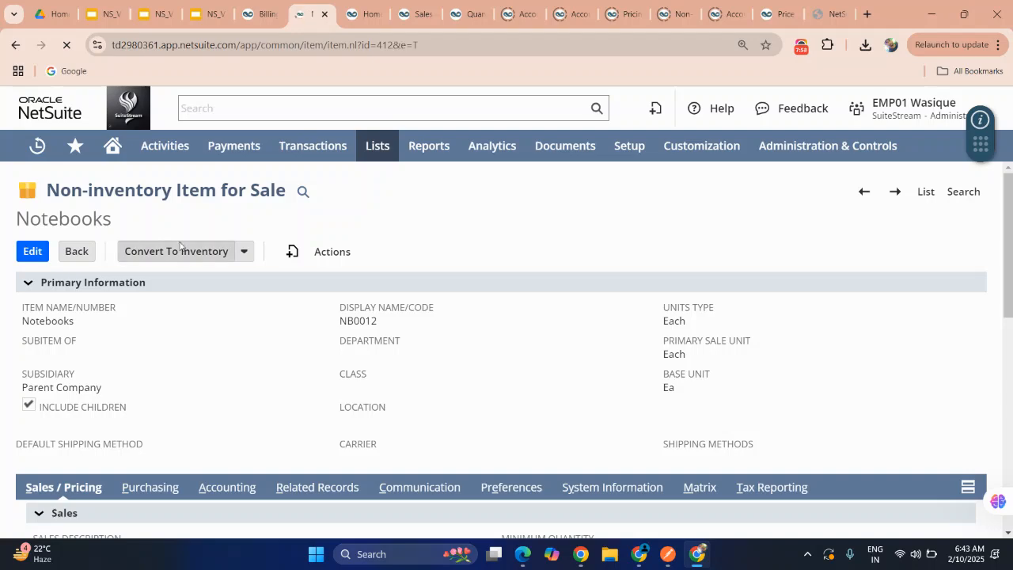
Set the Notebooks item's billing schedule to Monthly Billing Term for 1 Year and collapse its Pricing section
scroll(324, 265, down, 15)
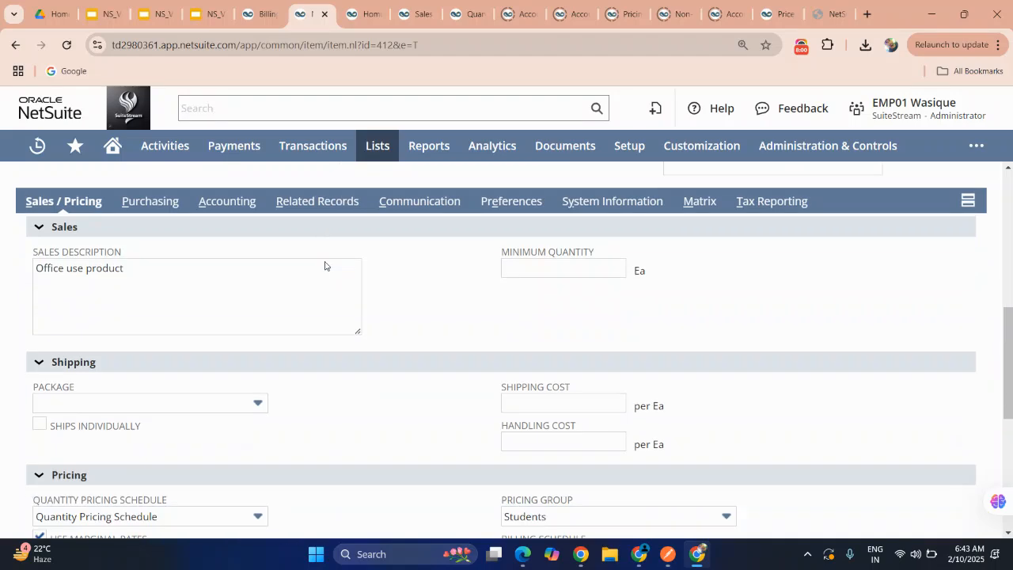
scroll(325, 266, up, 1)
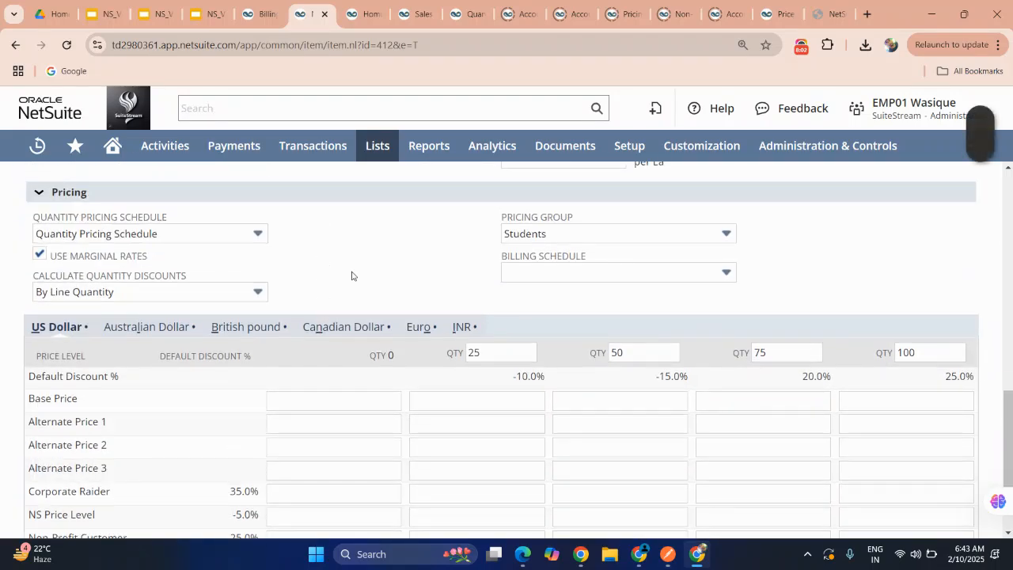
click(506, 272)
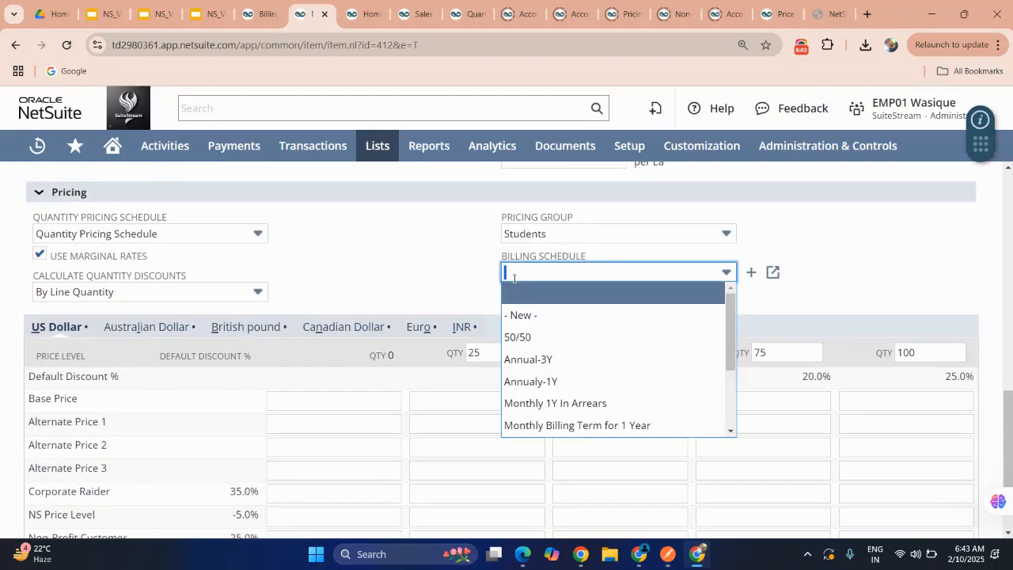
click(523, 423)
click(388, 199)
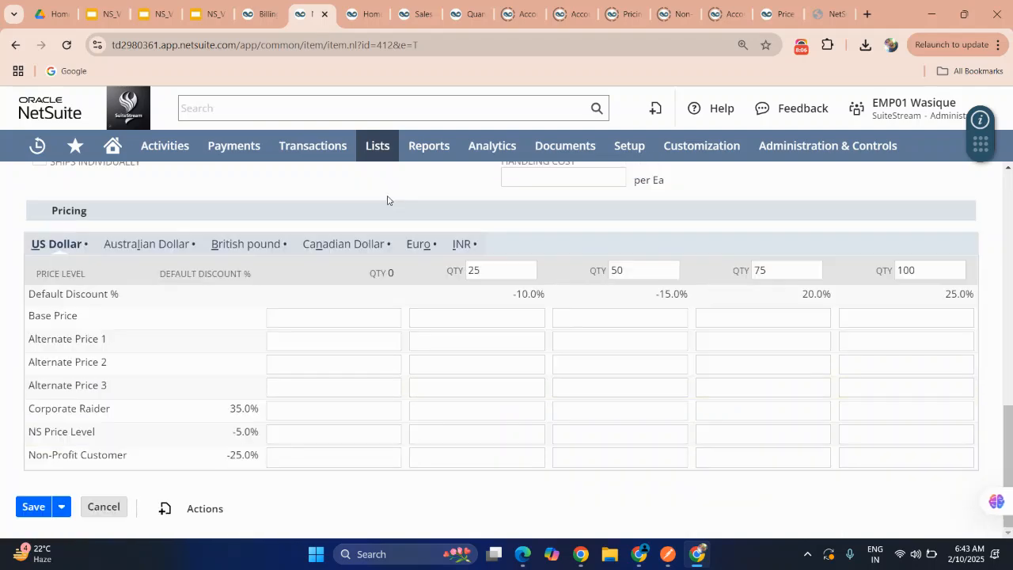
Show the item's INR prices and examine the primary information, sales, shipping and pricing areas of the form
click(458, 244)
scroll(453, 246, up, 7)
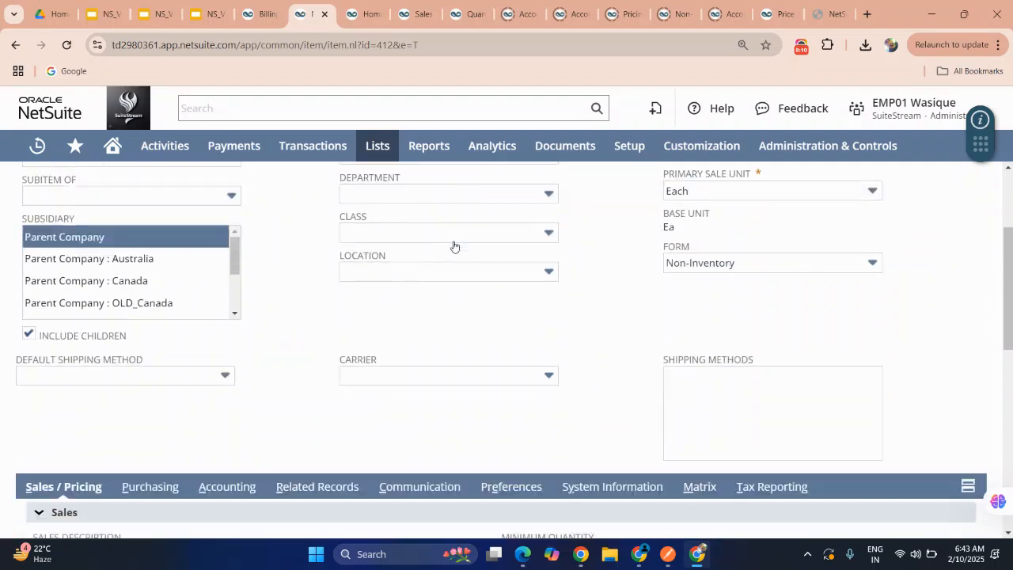
scroll(454, 245, down, 5)
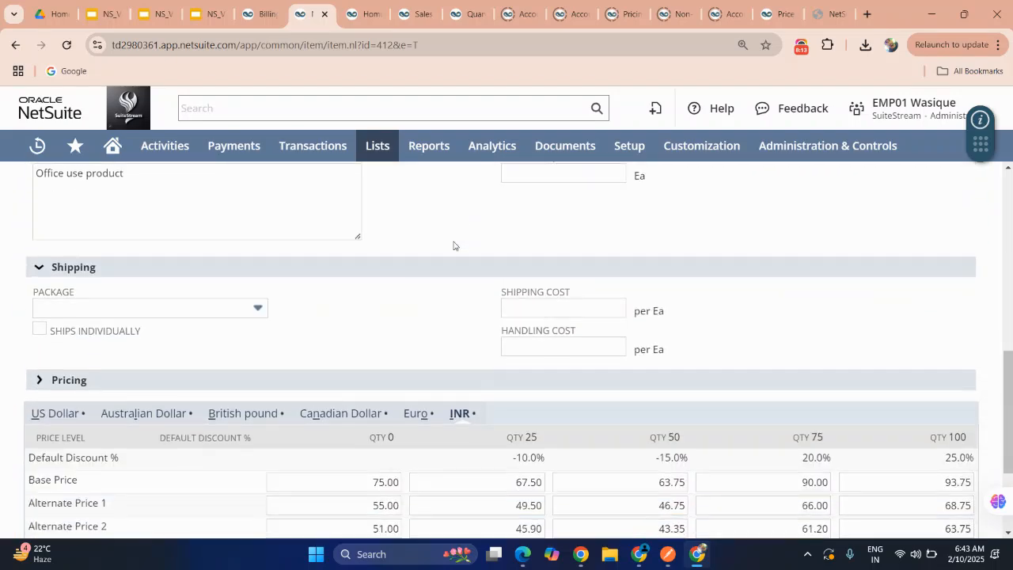
scroll(454, 245, down, 1)
scroll(453, 245, up, 2)
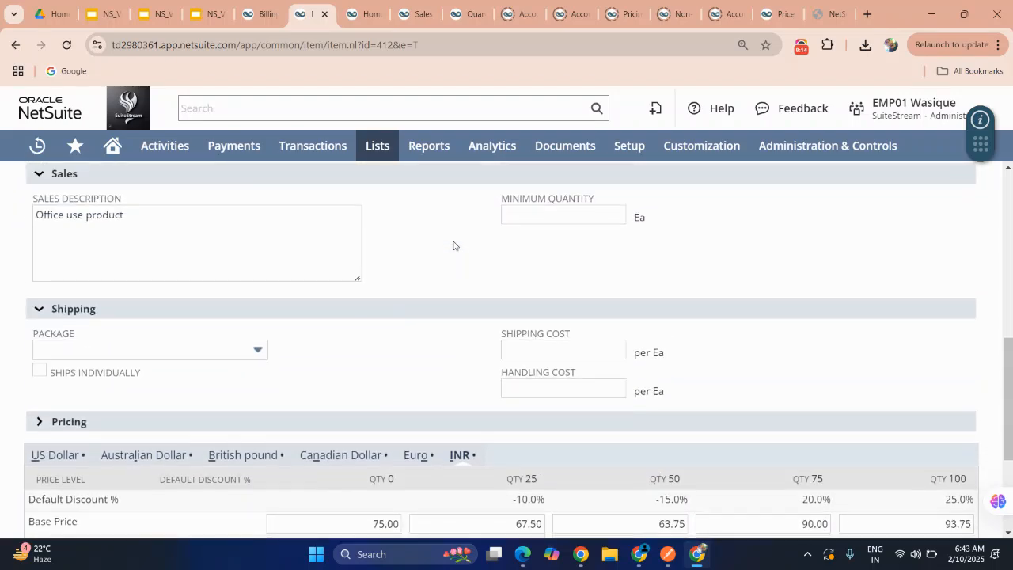
scroll(453, 245, up, 1)
scroll(454, 245, down, 1)
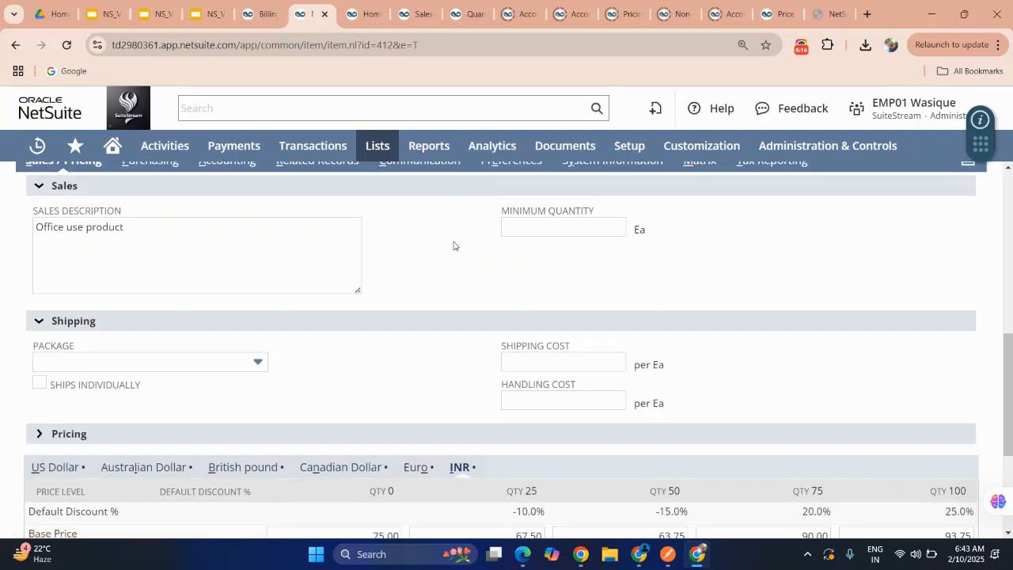
scroll(454, 246, down, 1)
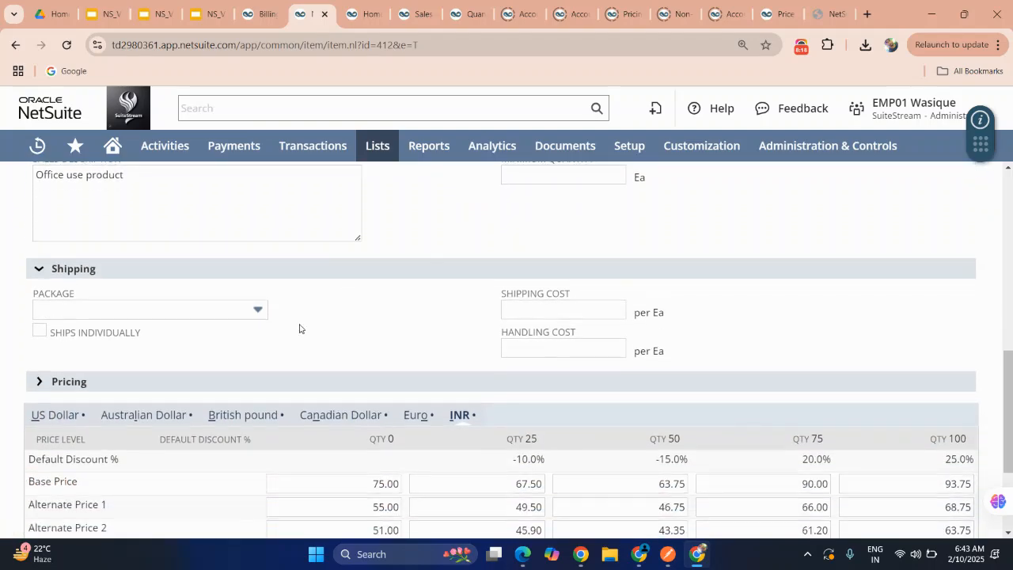
scroll(178, 371, up, 5)
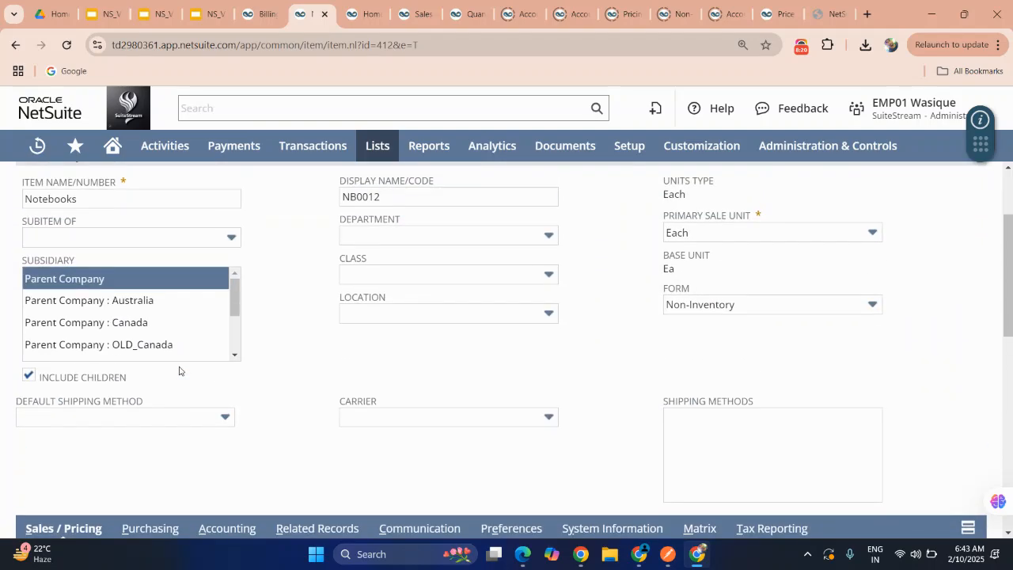
scroll(179, 371, down, 2)
scroll(179, 371, down, 1)
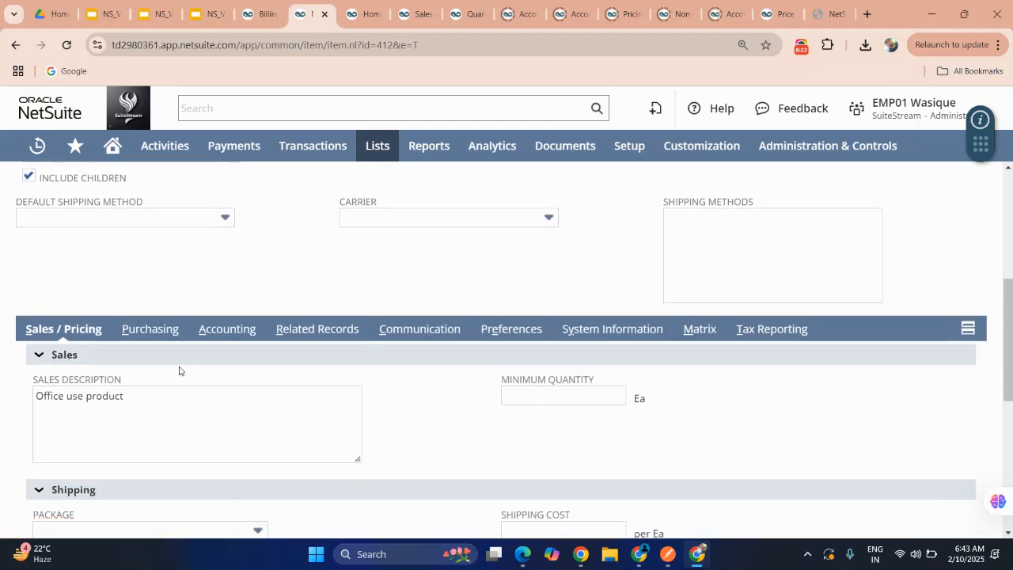
Look through the item's accounting and purchasing details, and expand the Pricing section under Sales / Pricing to check the assigned billing schedule
click(213, 336)
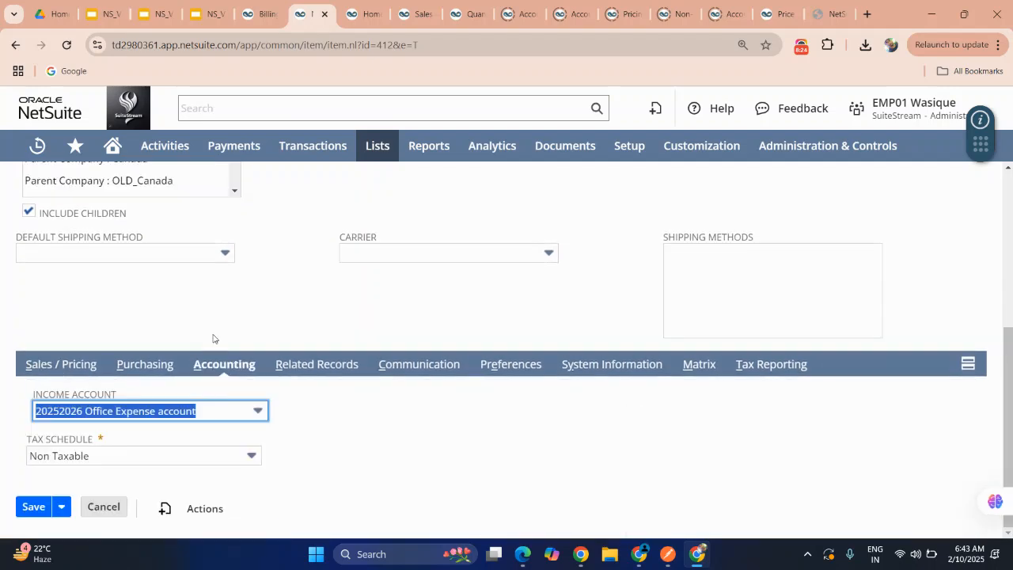
click(133, 370)
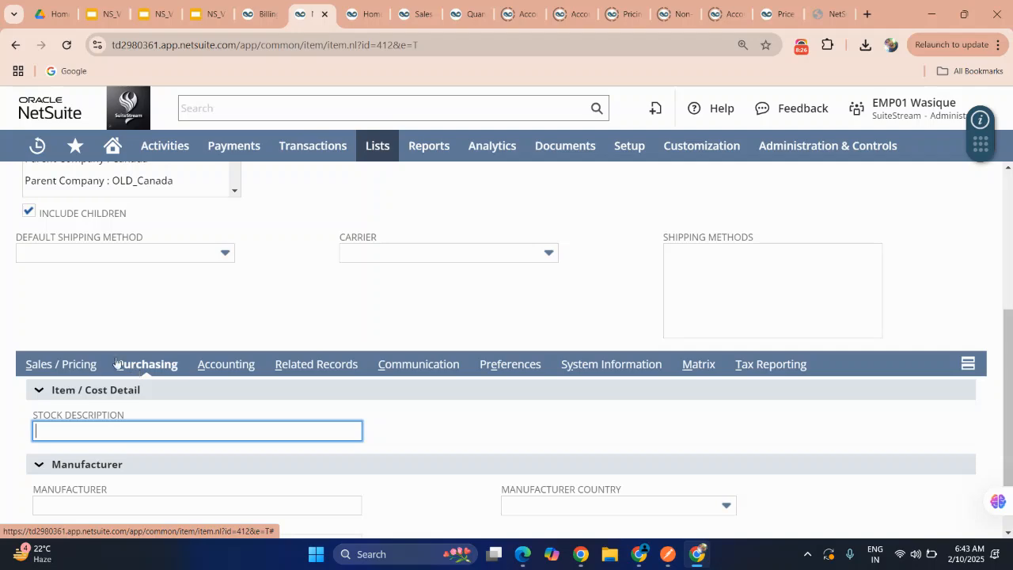
click(71, 366)
scroll(226, 379, down, 5)
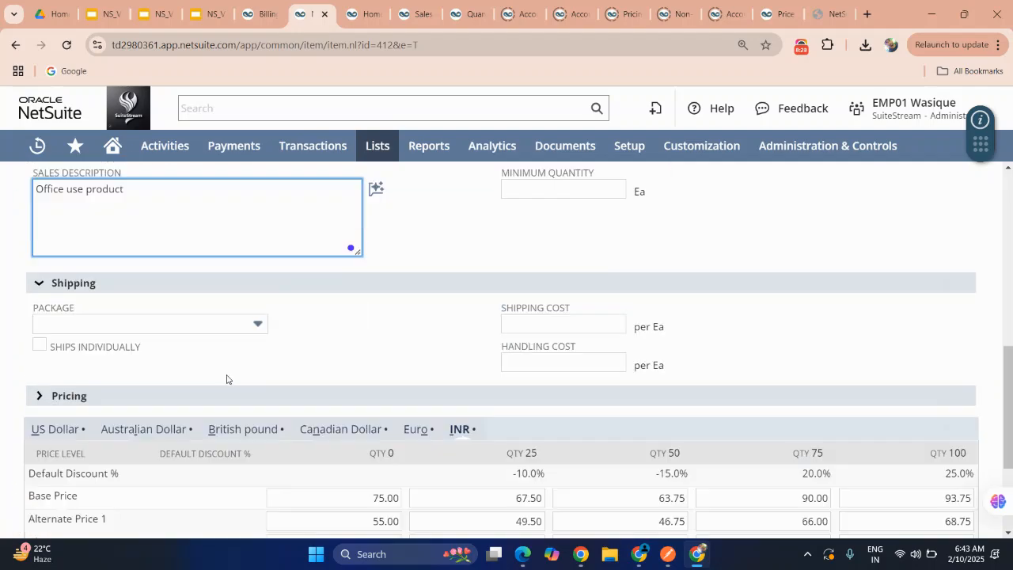
scroll(227, 379, up, 1)
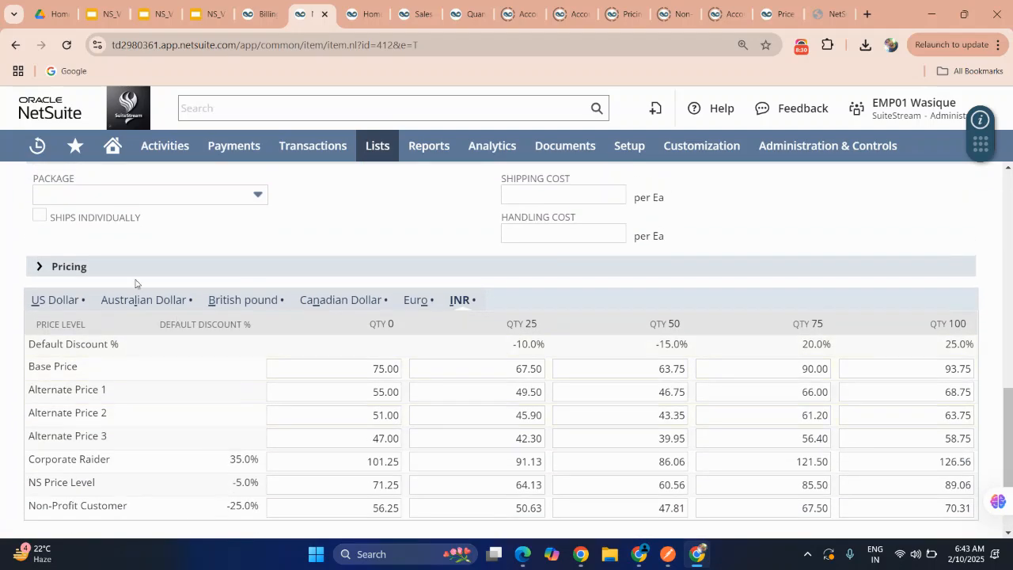
click(65, 266)
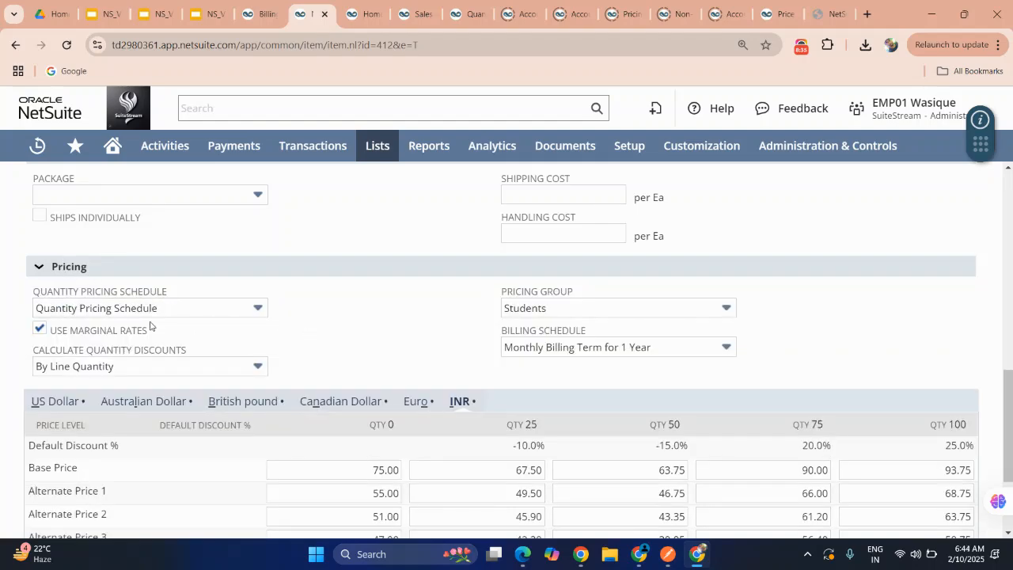
Save the Notebooks item, and open a blank sales order form in a new browser tab
scroll(150, 326, up, 10)
click(36, 252)
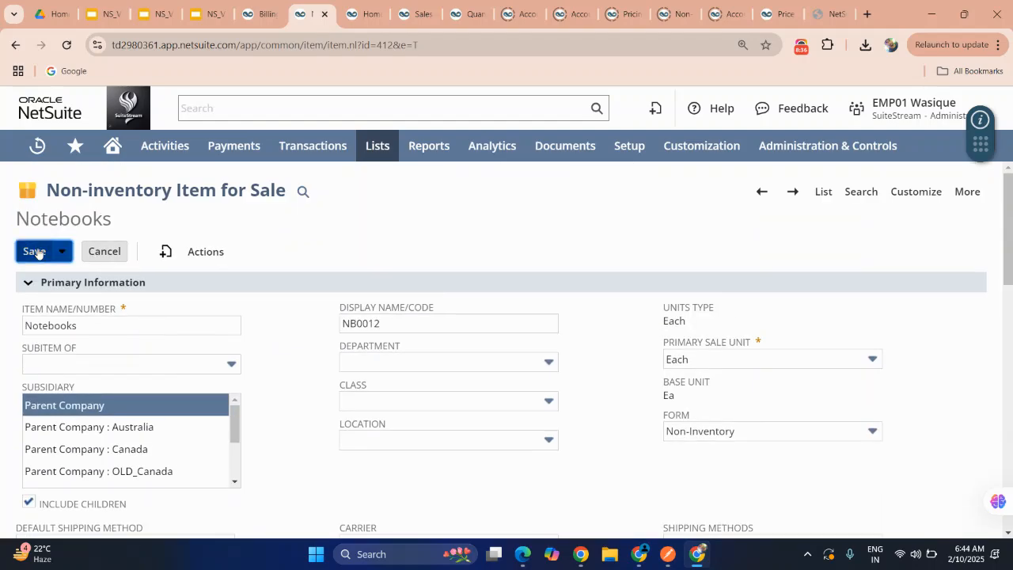
mouse_move(285, 133)
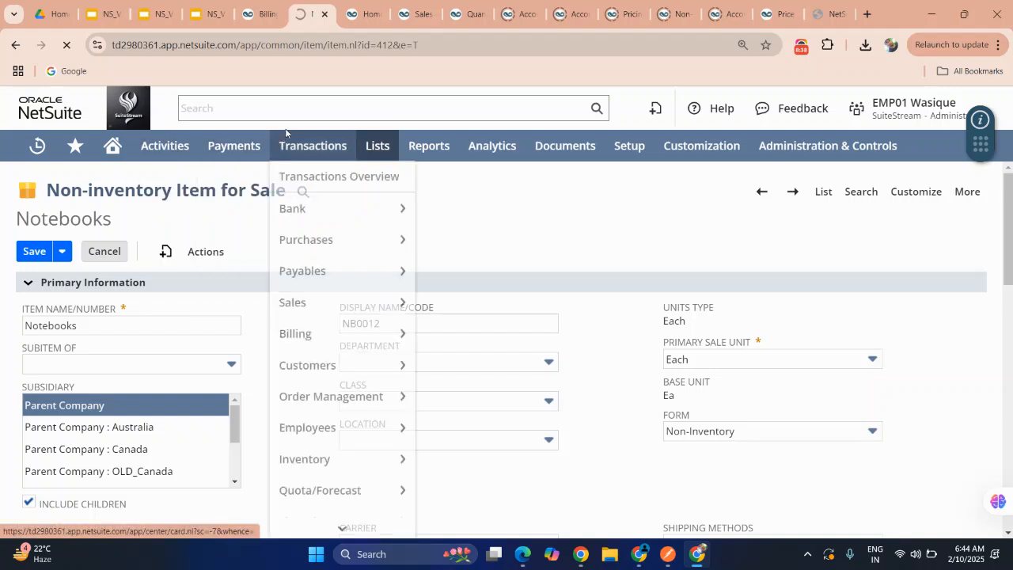
mouse_move(328, 301)
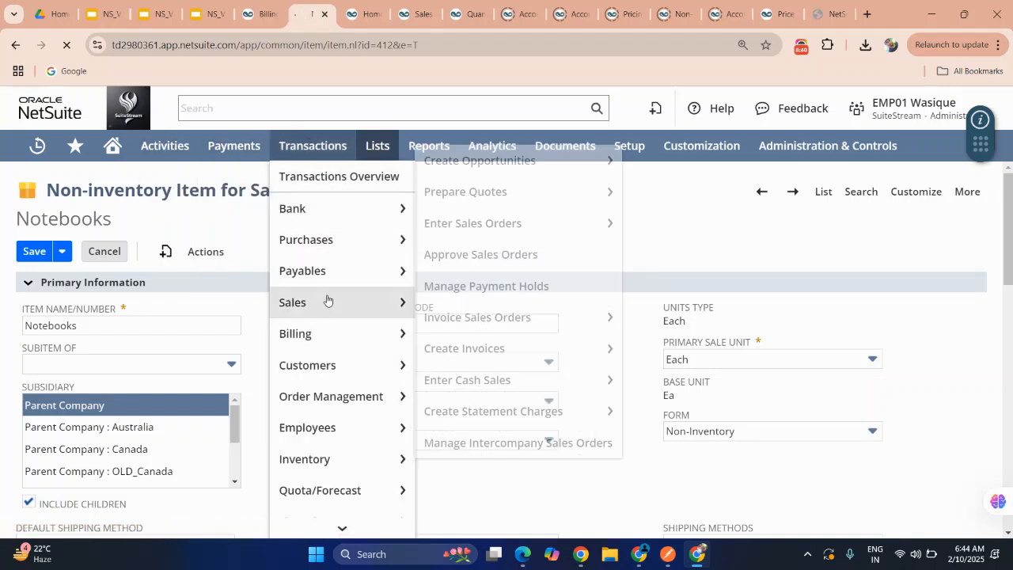
mouse_move(418, 317)
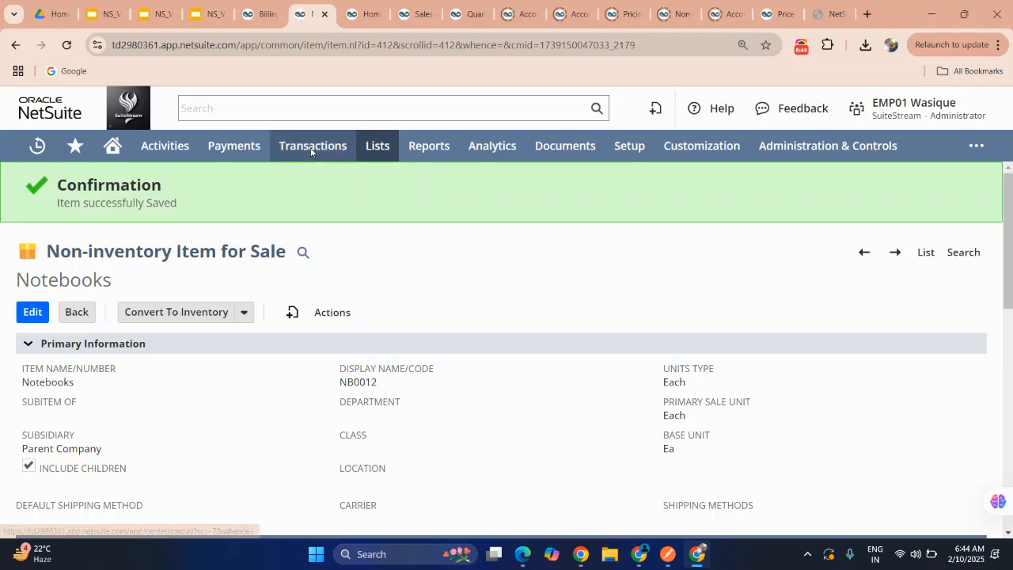
mouse_move(310, 148)
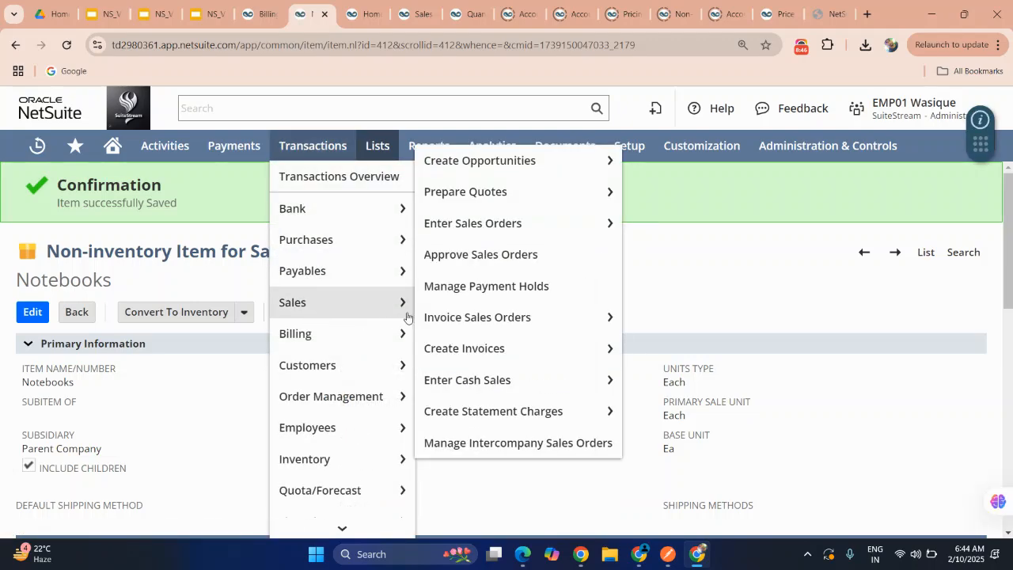
right_click(464, 234)
click(489, 247)
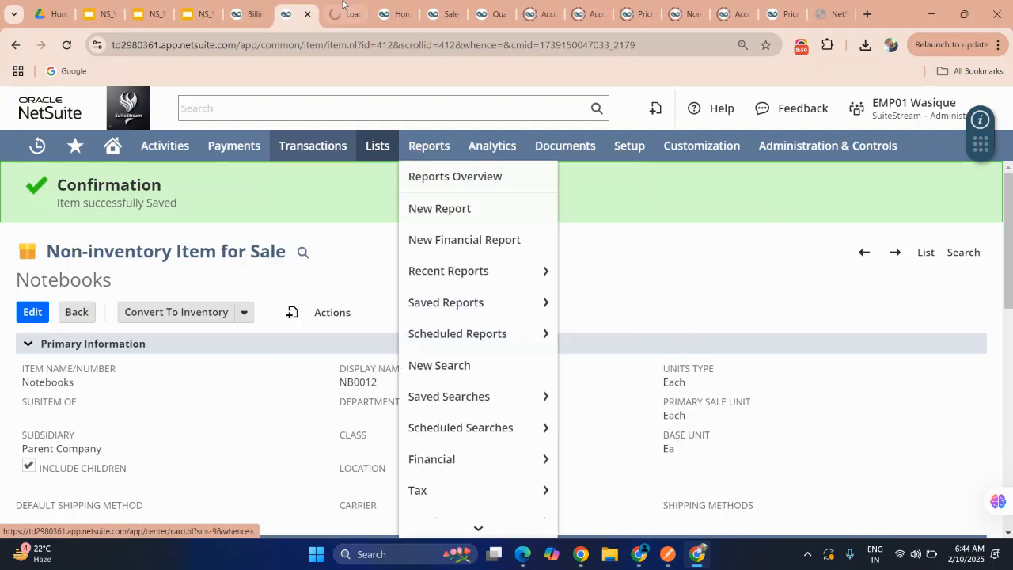
click(347, 11)
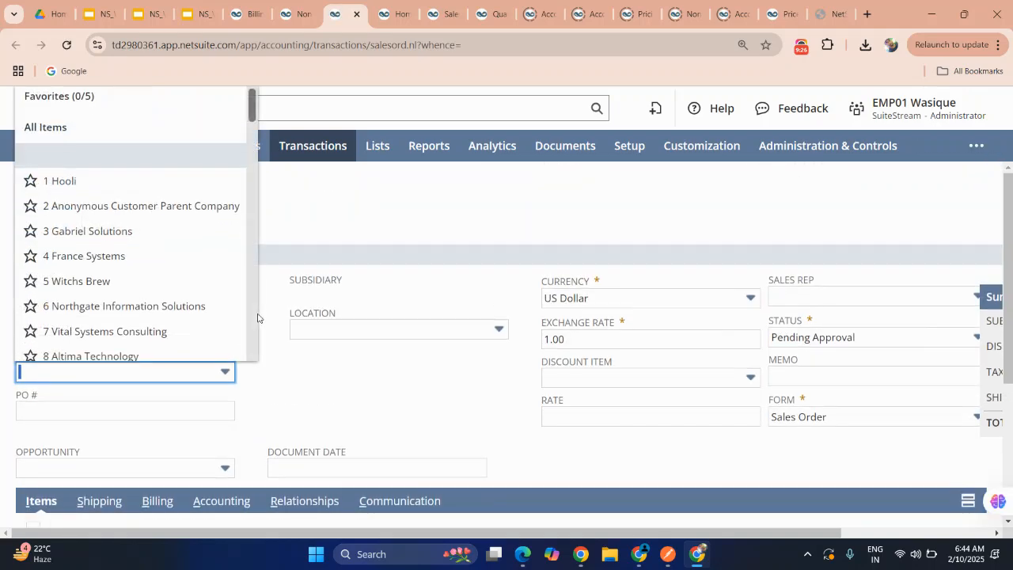
Choose Test Customer as the customer of the new sales order
scroll(193, 317, down, 4)
scroll(193, 318, down, 15)
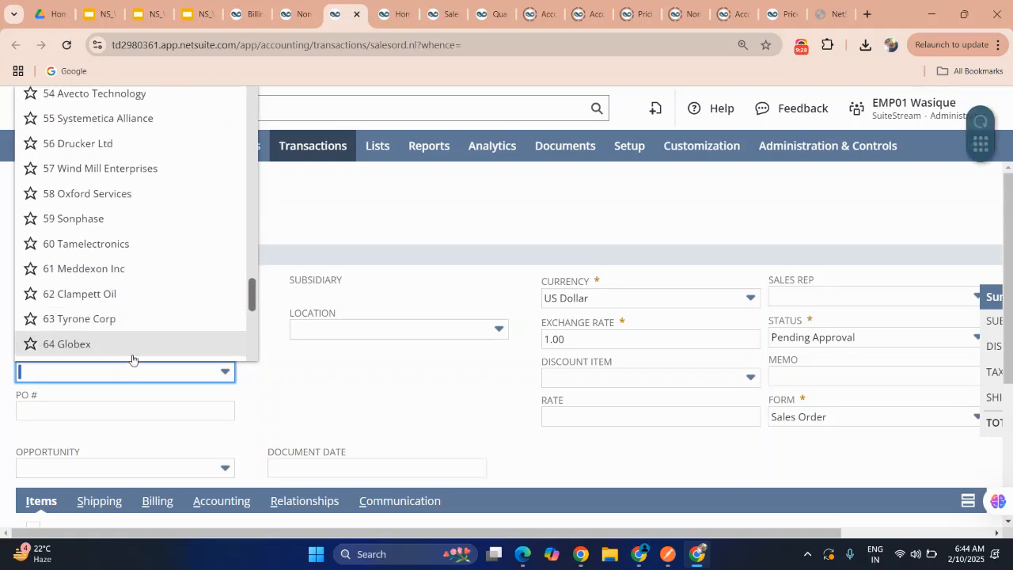
scroll(118, 343, down, 2)
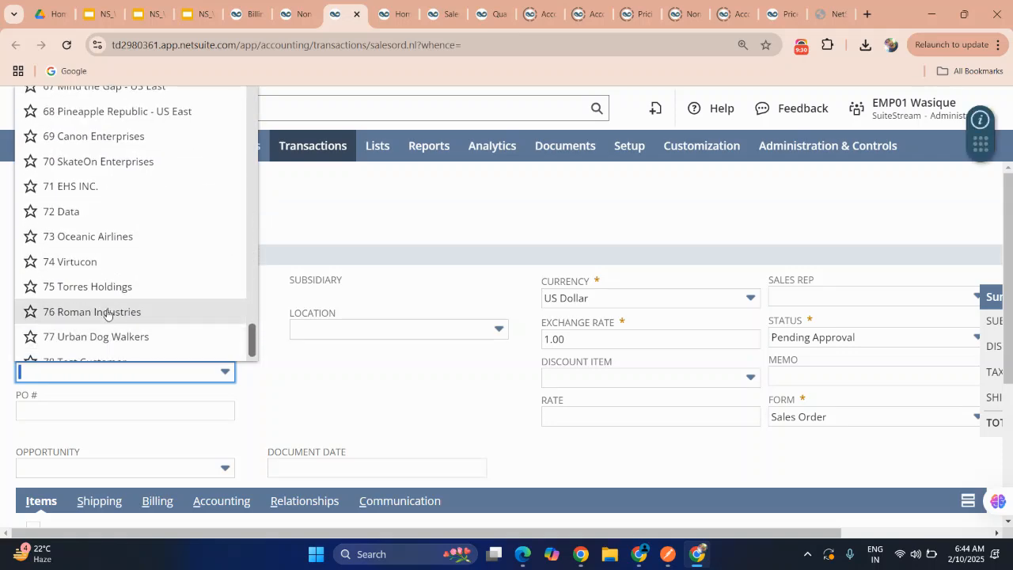
click(98, 342)
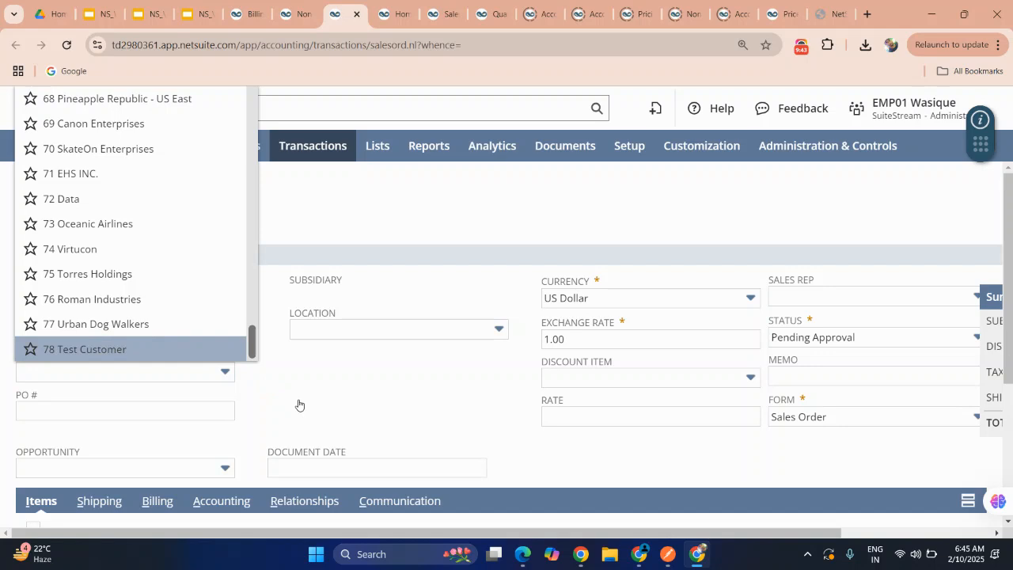
Enter "Test transaction" as the memo in the sales order's primary information
scroll(299, 404, down, 2)
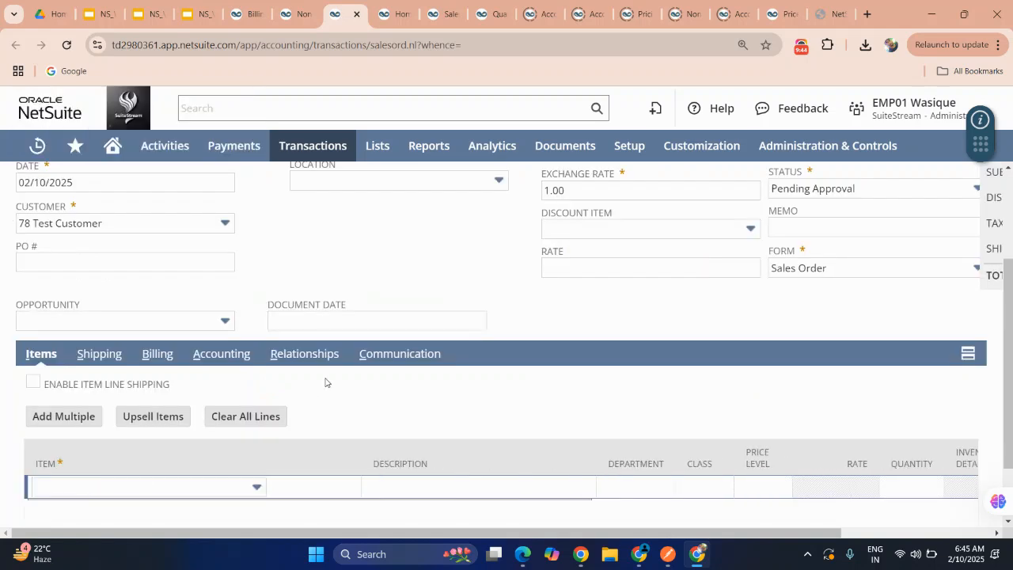
scroll(317, 320, up, 1)
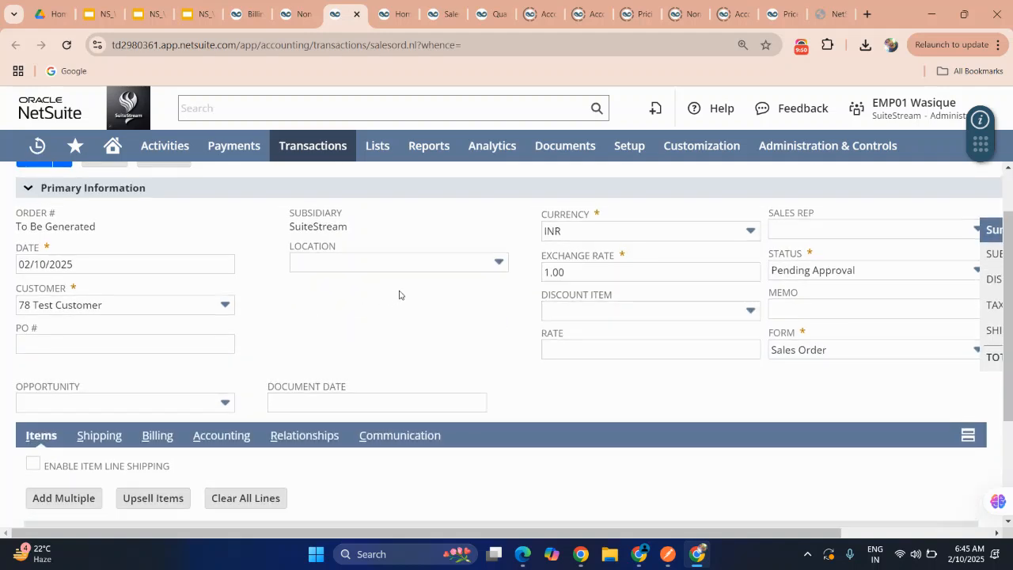
click(819, 312)
text(Test tr)
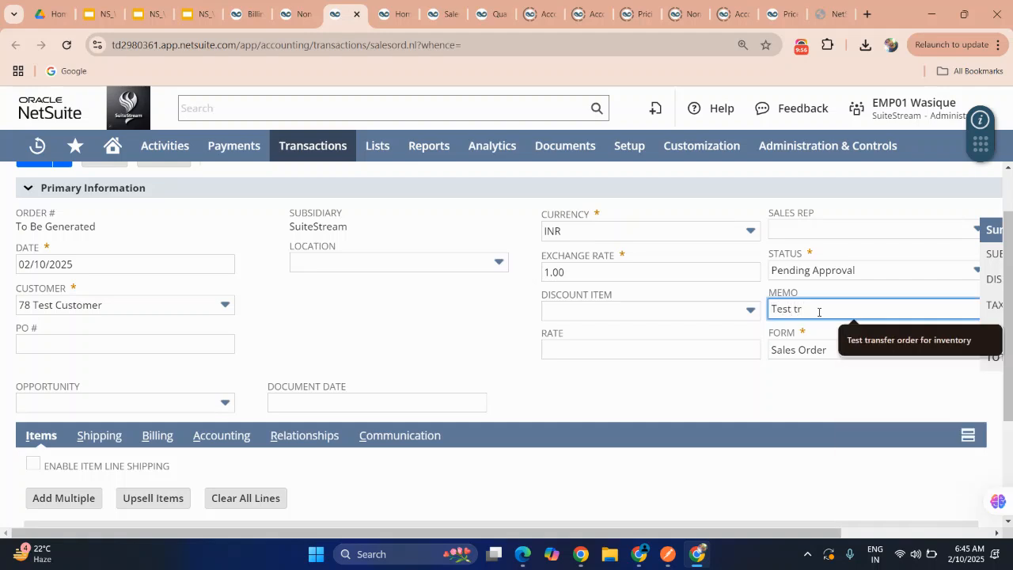
text(ansaction)
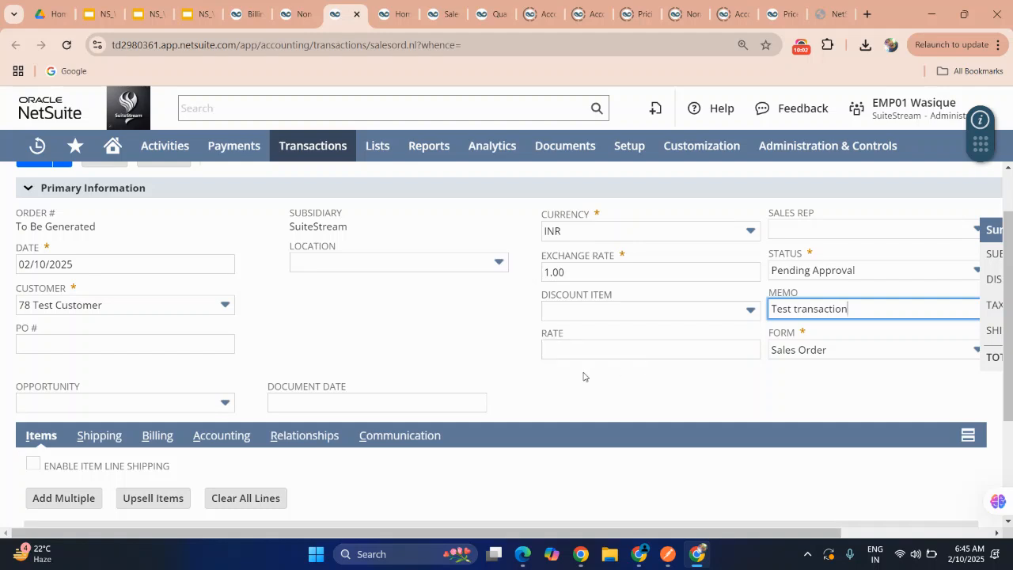
Select Notebooks as the item on the first line of the sales order
scroll(586, 377, down, 2)
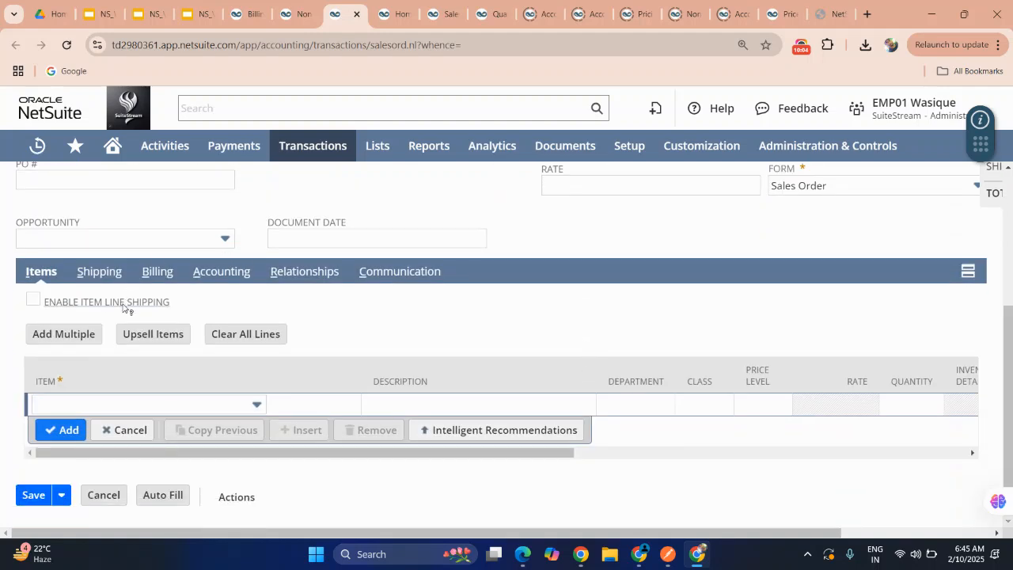
click(96, 406)
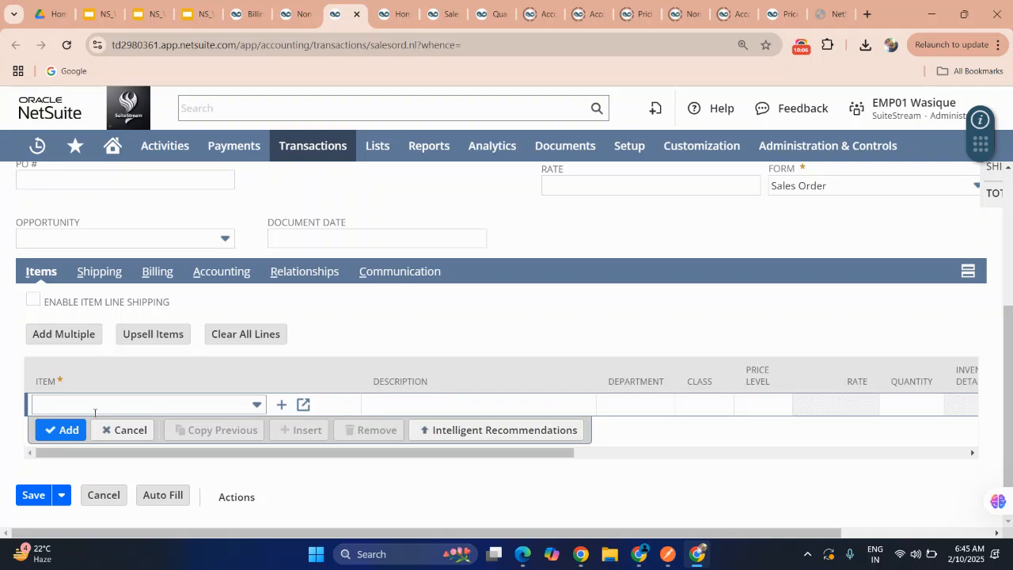
scroll(109, 351, down, 1)
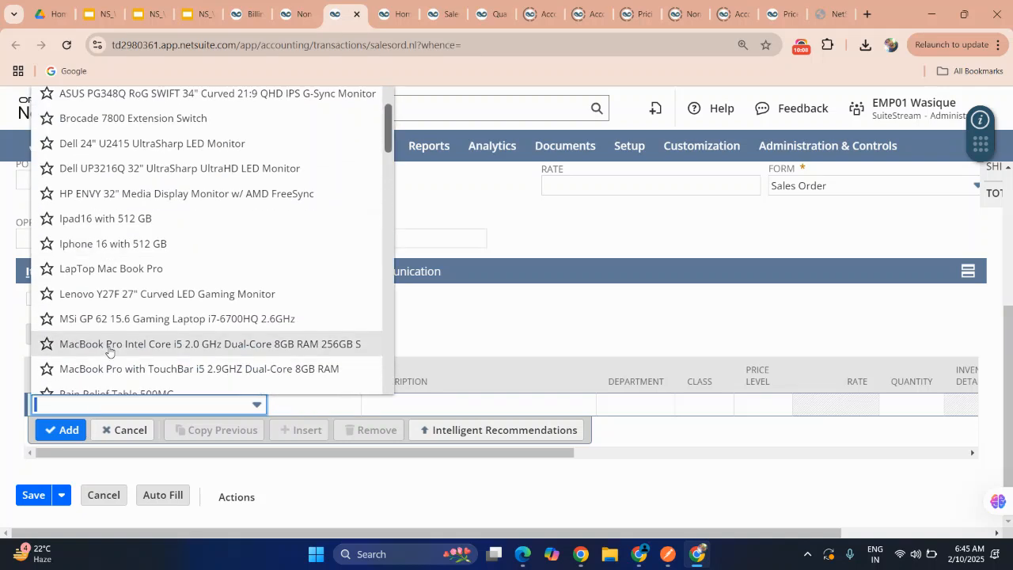
text(Notebooks)
scroll(118, 318, down, 3)
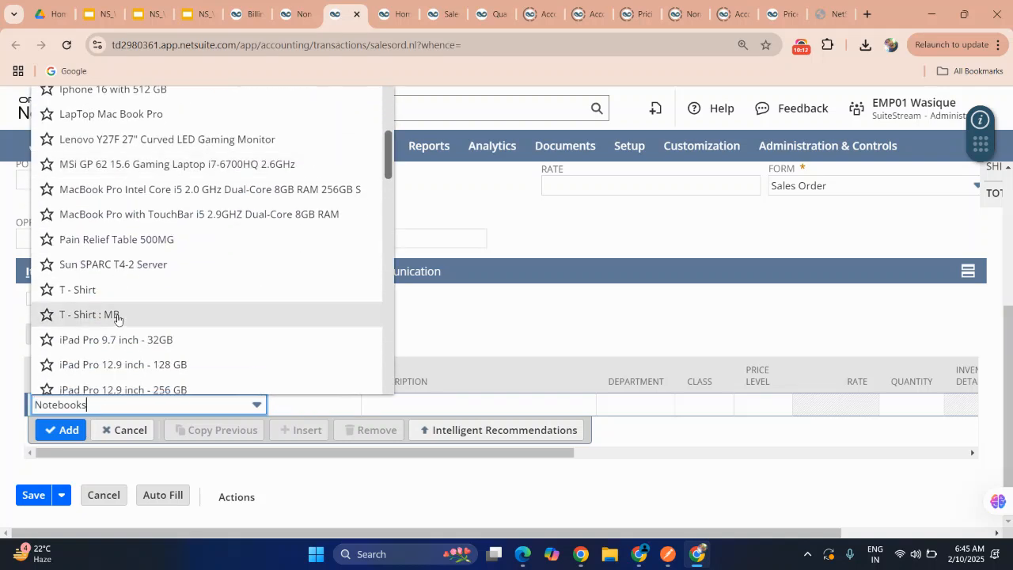
click(84, 434)
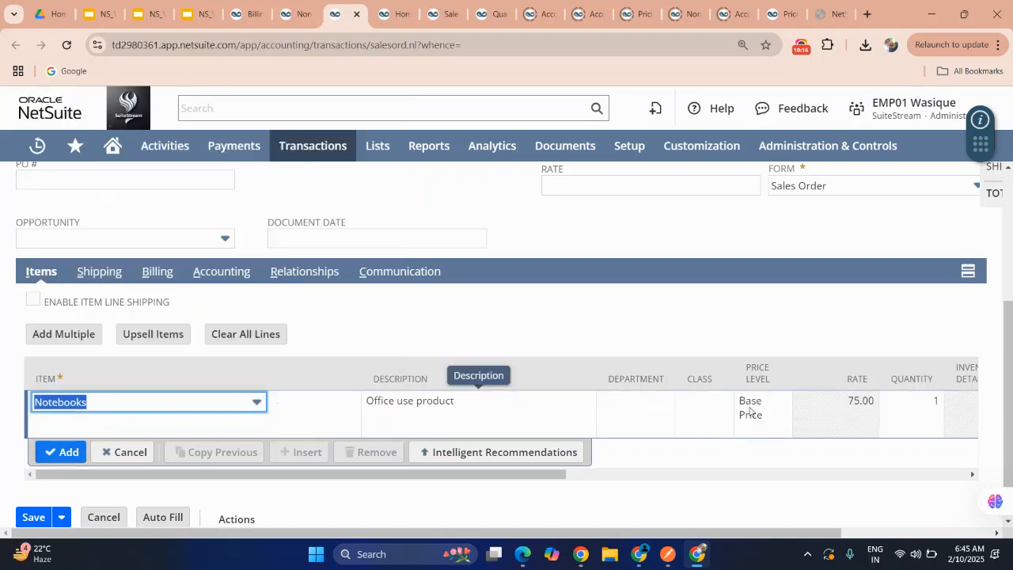
Set the Notebooks line's quantity to 15 and add the line to the sales order
scroll(802, 420, right, 4)
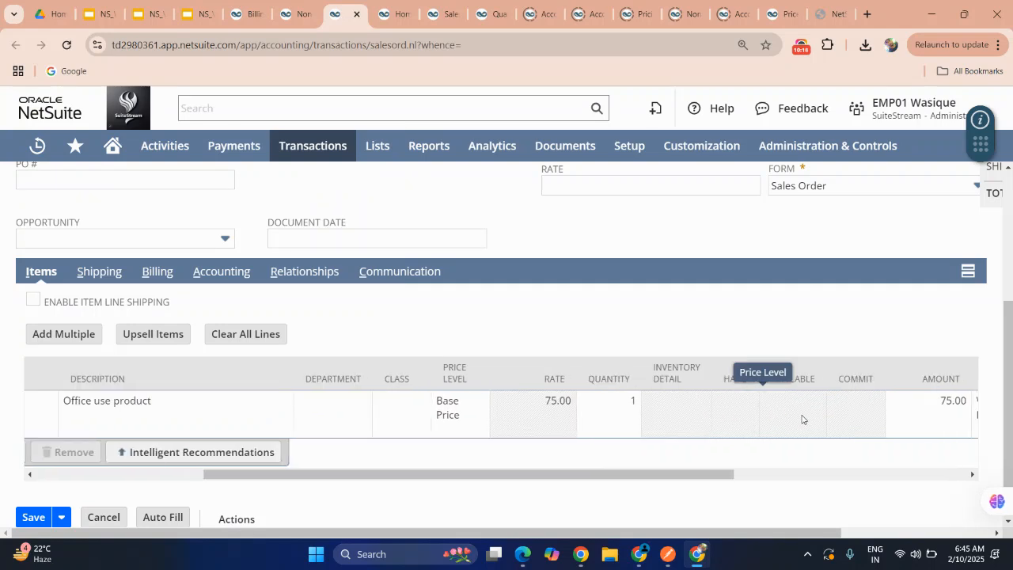
scroll(915, 420, right, 1)
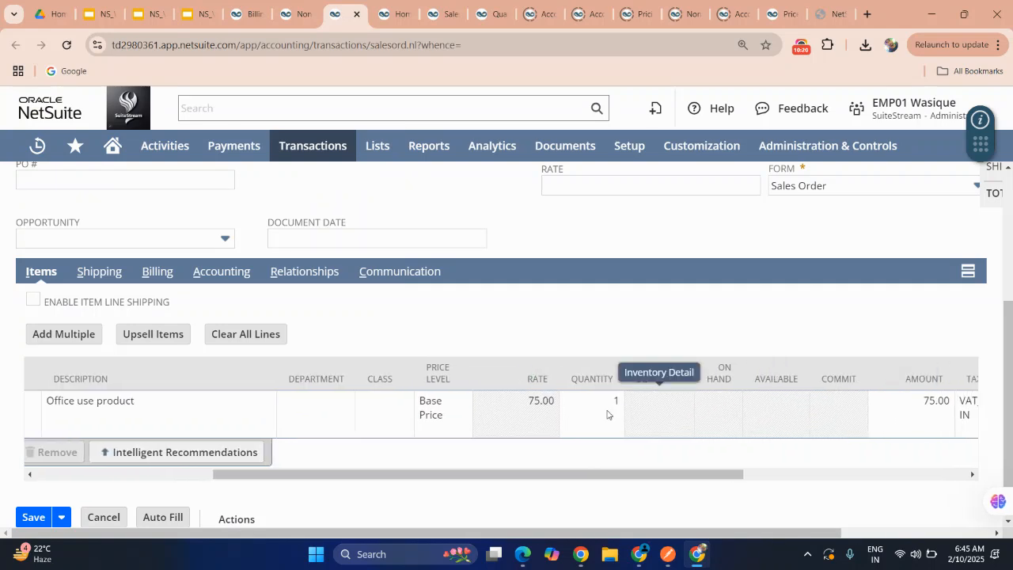
scroll(466, 418, right, 5)
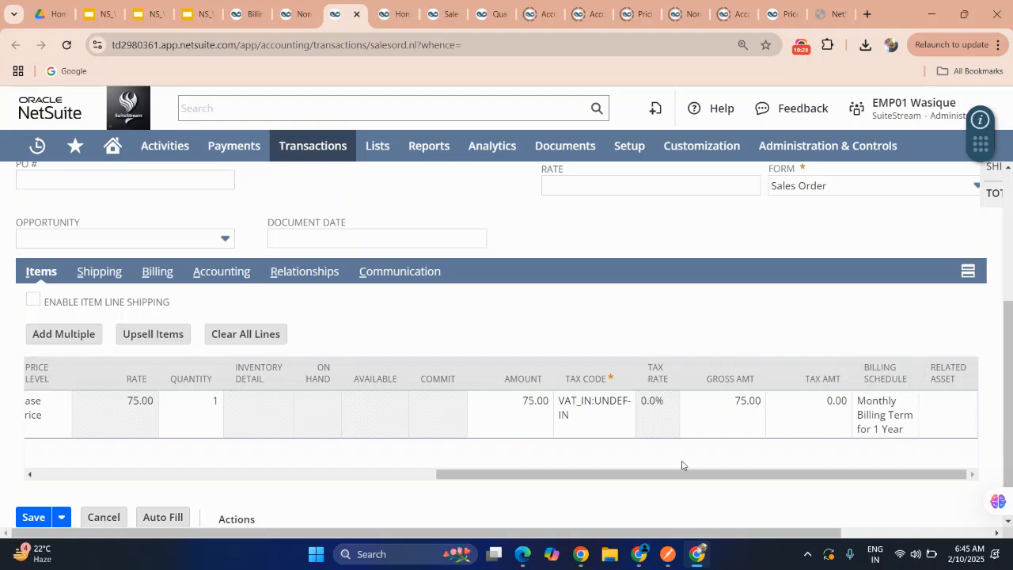
scroll(626, 461, left, 8)
scroll(623, 461, left, 2)
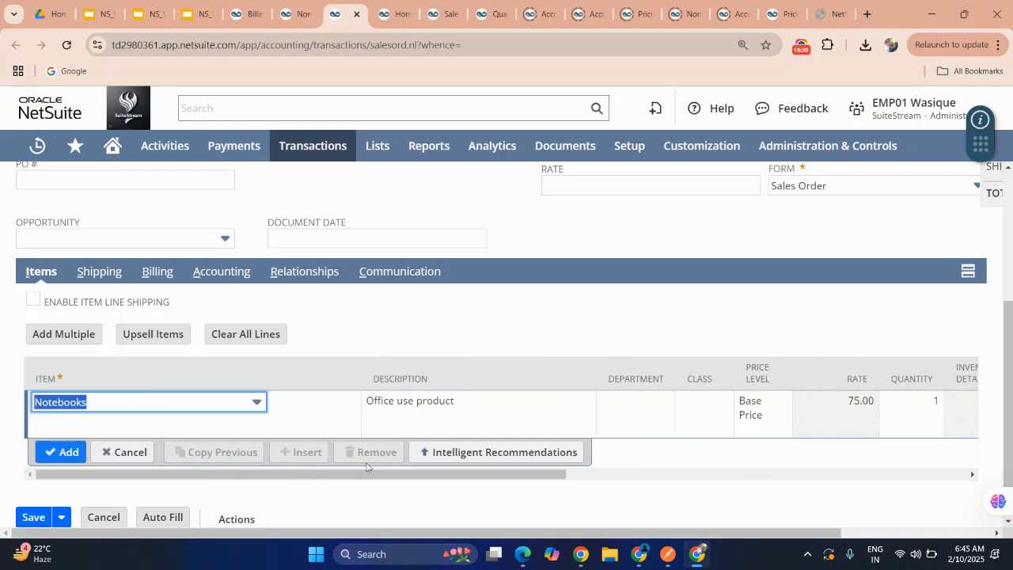
scroll(730, 414, right, 5)
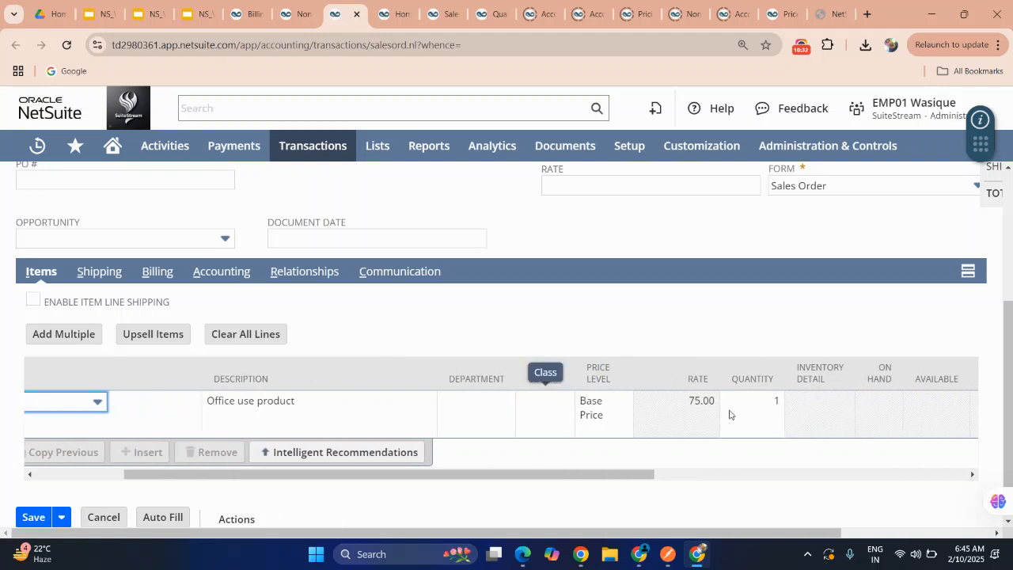
click(759, 412)
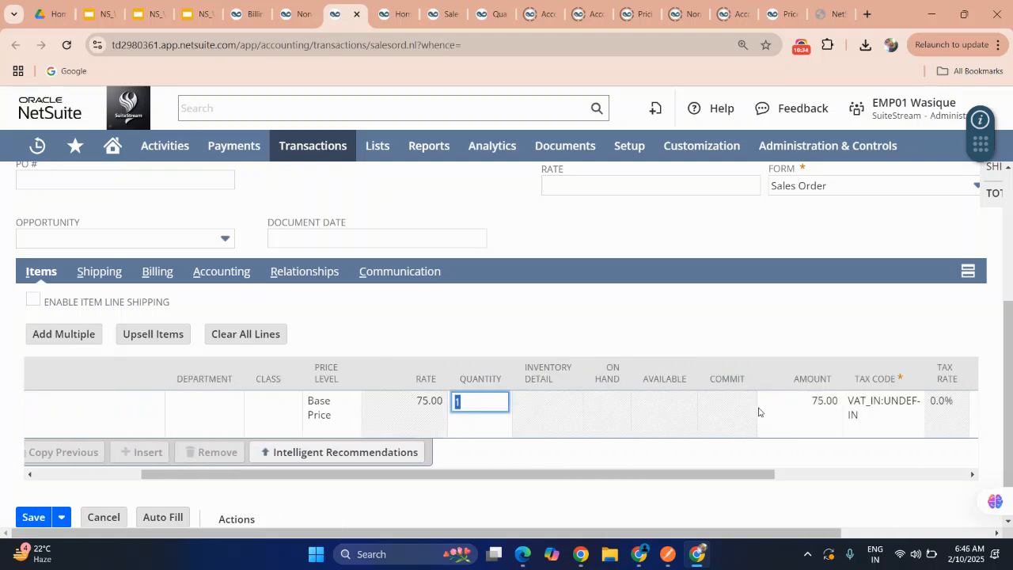
text(15)
scroll(209, 435, left, 5)
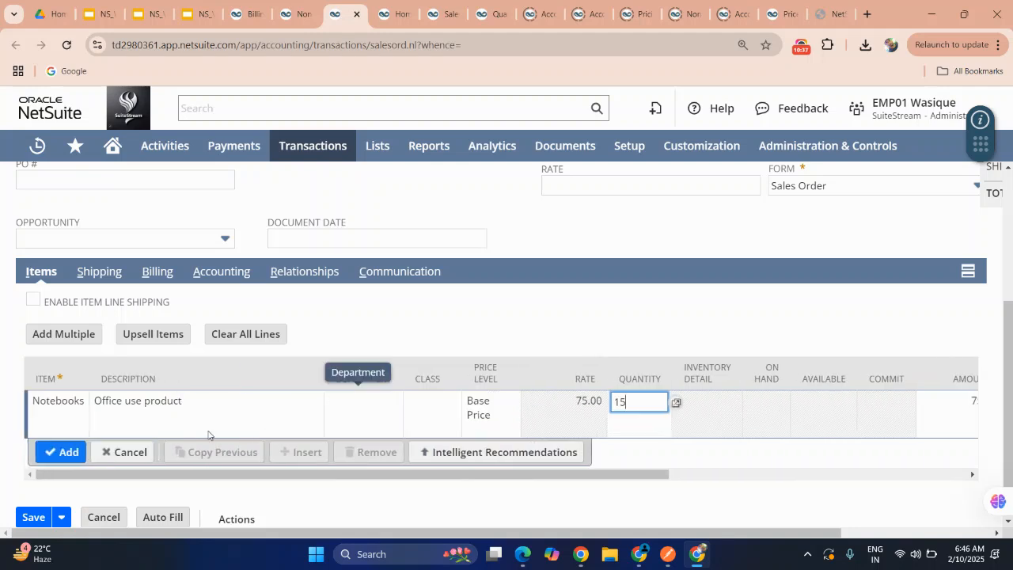
click(60, 452)
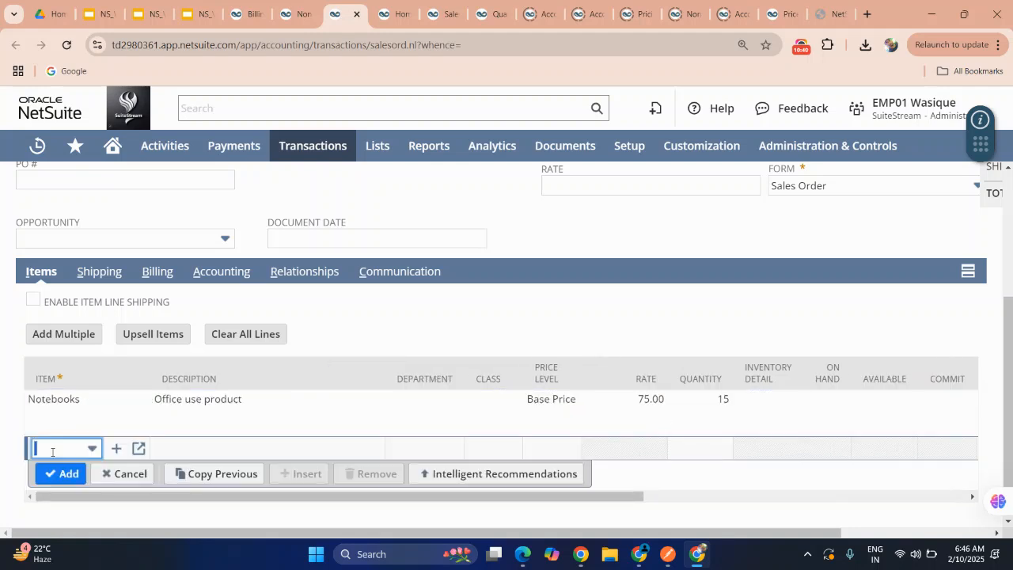
Save the sales order and show its billing information while the save is processed
scroll(53, 451, down, 1)
click(32, 501)
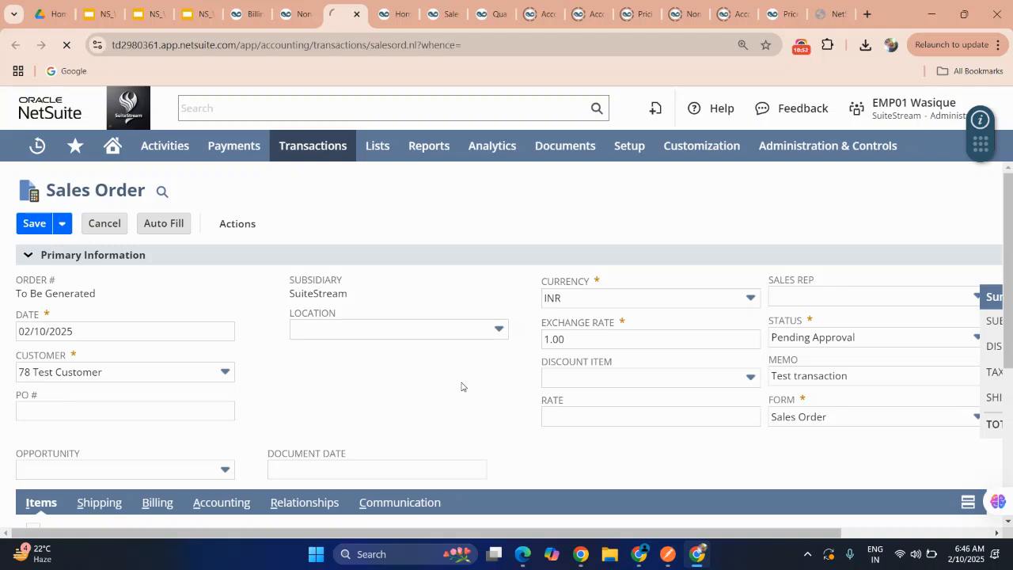
scroll(461, 387, down, 2)
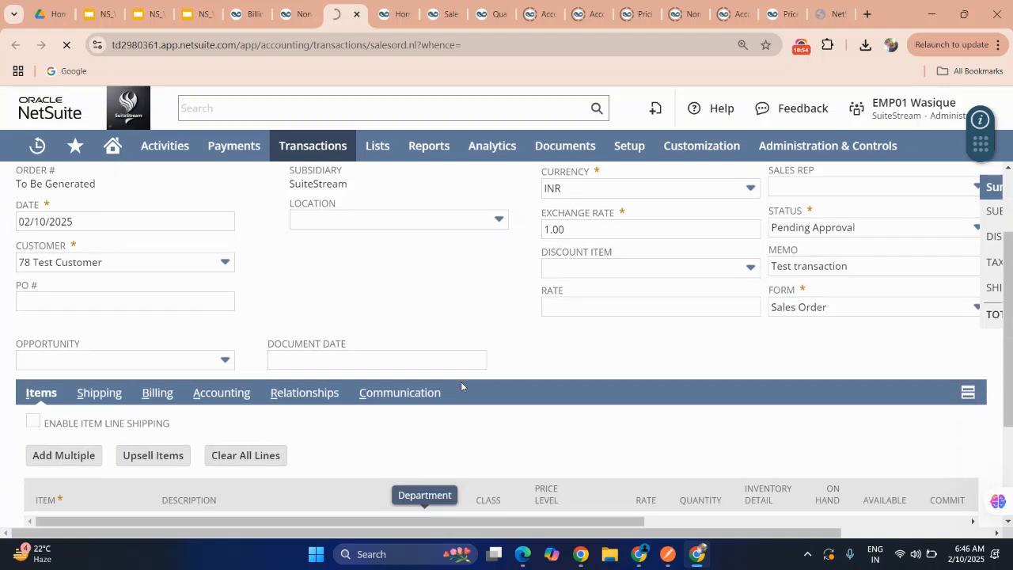
click(145, 395)
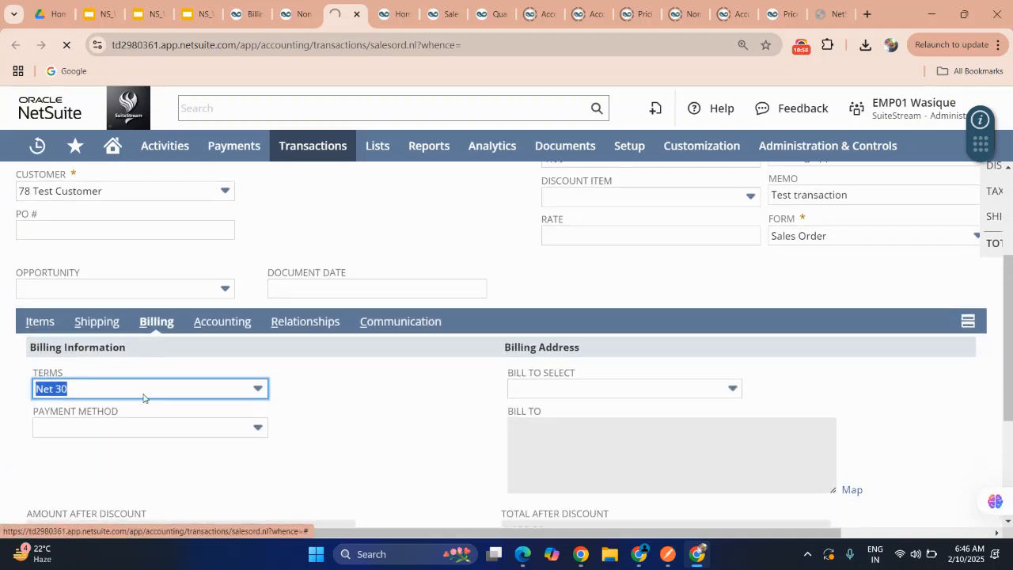
scroll(144, 394, up, 2)
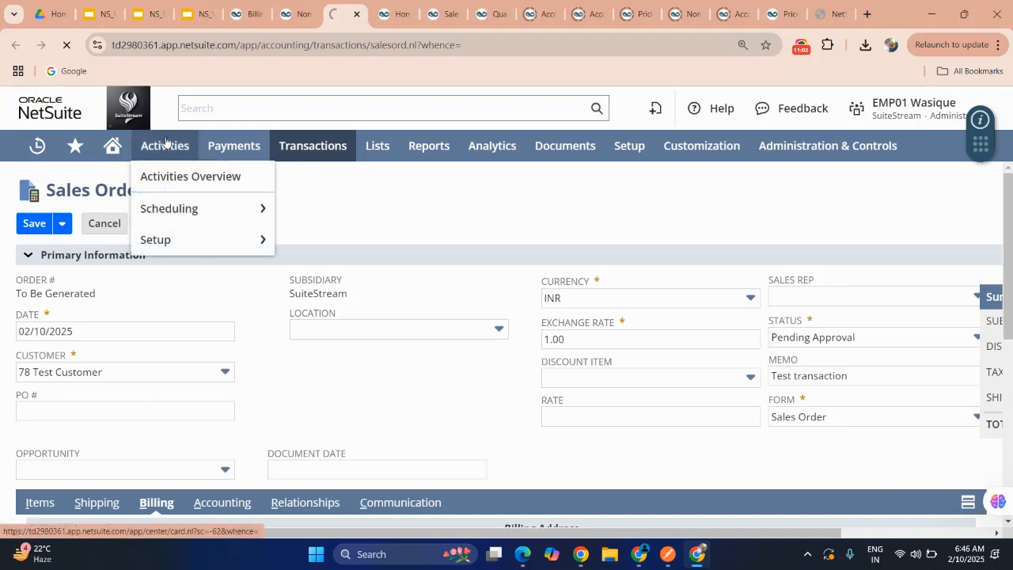
double_click(302, 296)
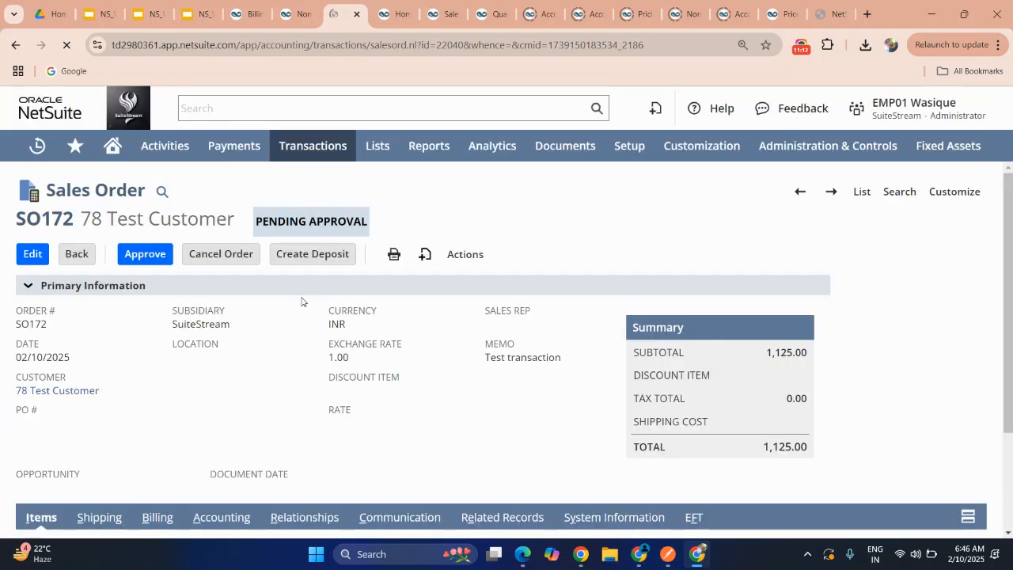
Check the billing schedule on the saved sales order's Notebooks line, and return to the home dashboard
scroll(302, 300, down, 3)
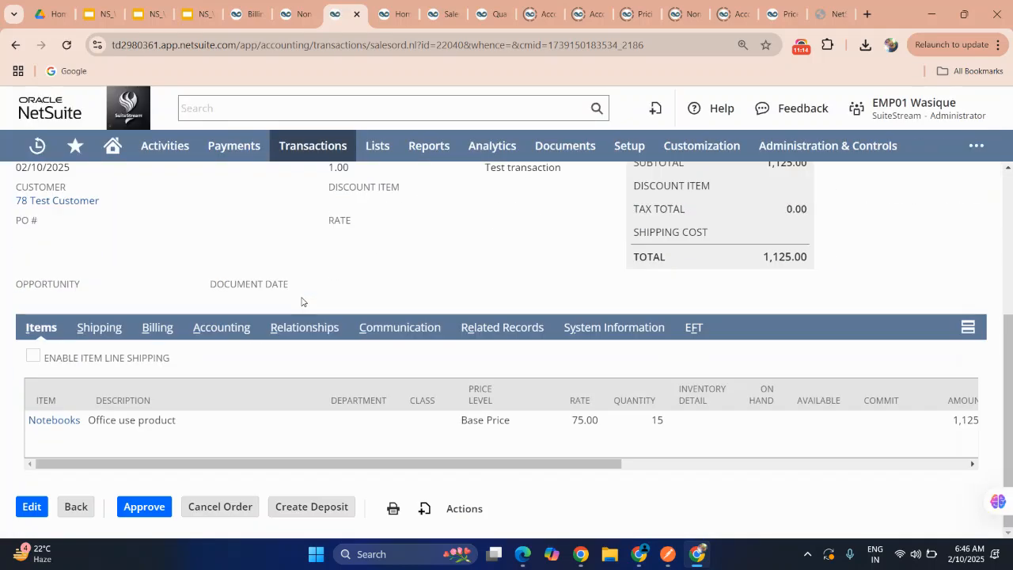
scroll(302, 299, up, 1)
scroll(462, 389, down, 1)
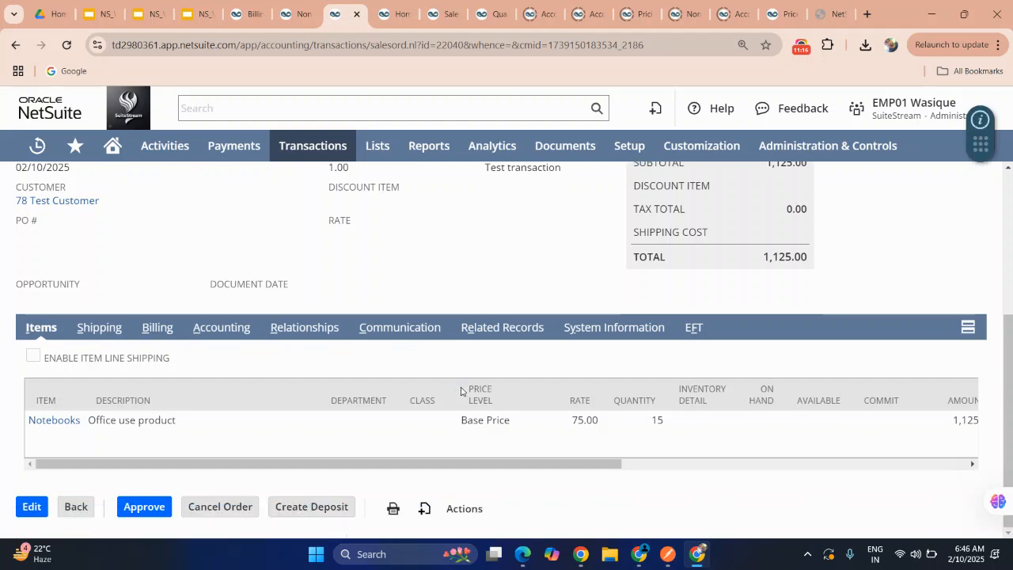
drag(692, 456, 696, 464)
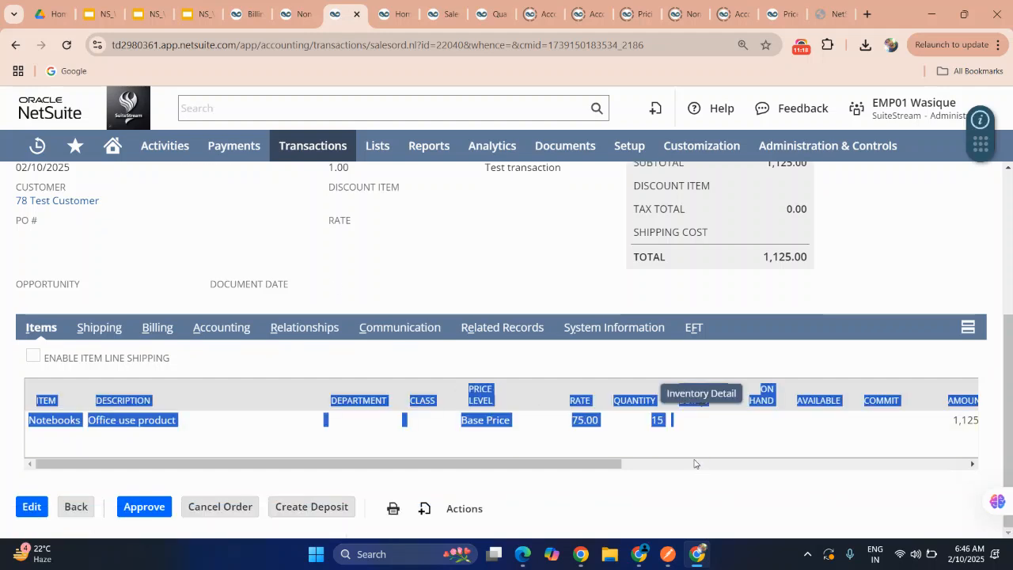
click(696, 464)
click(650, 271)
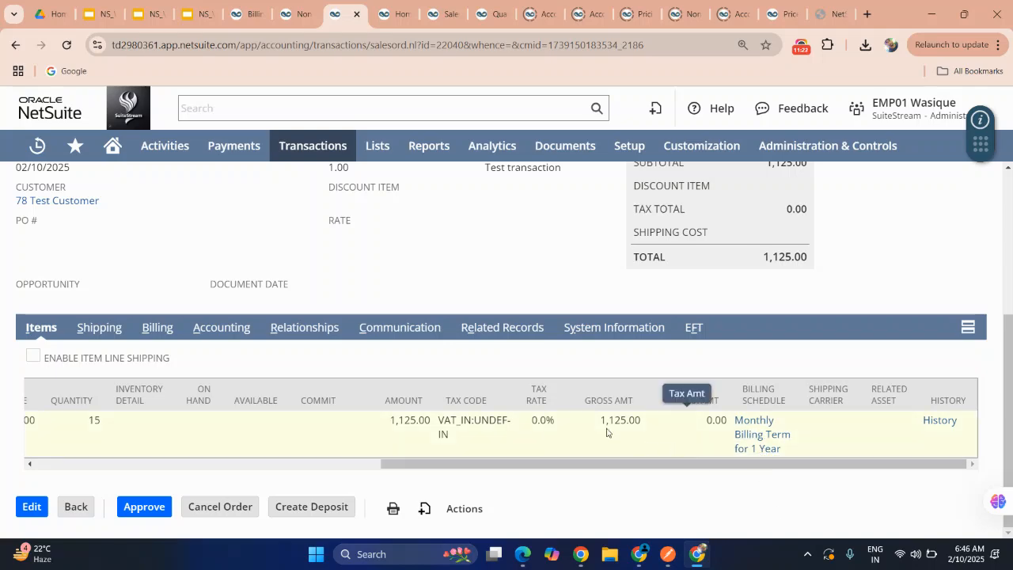
scroll(587, 385, up, 4)
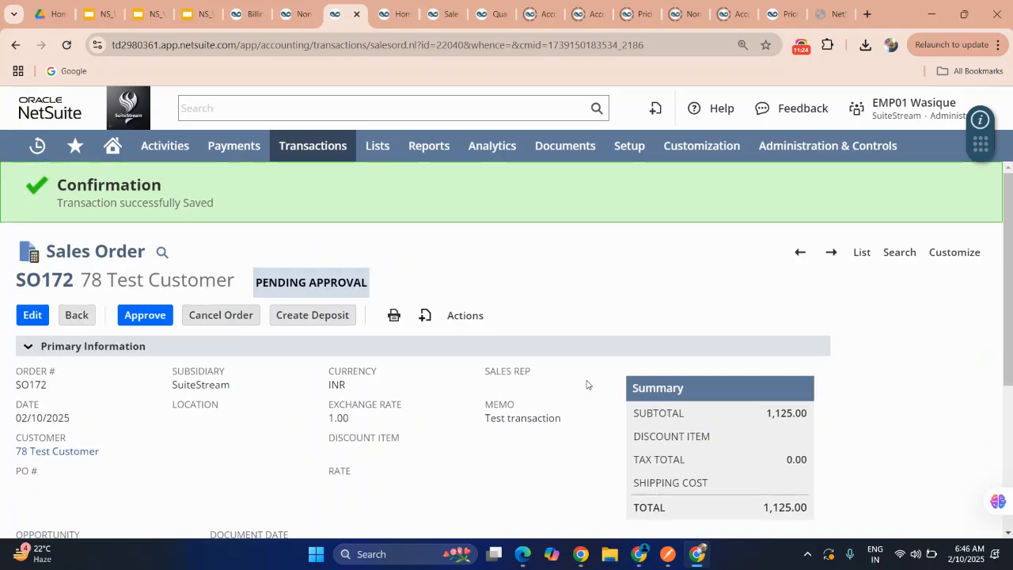
click(112, 145)
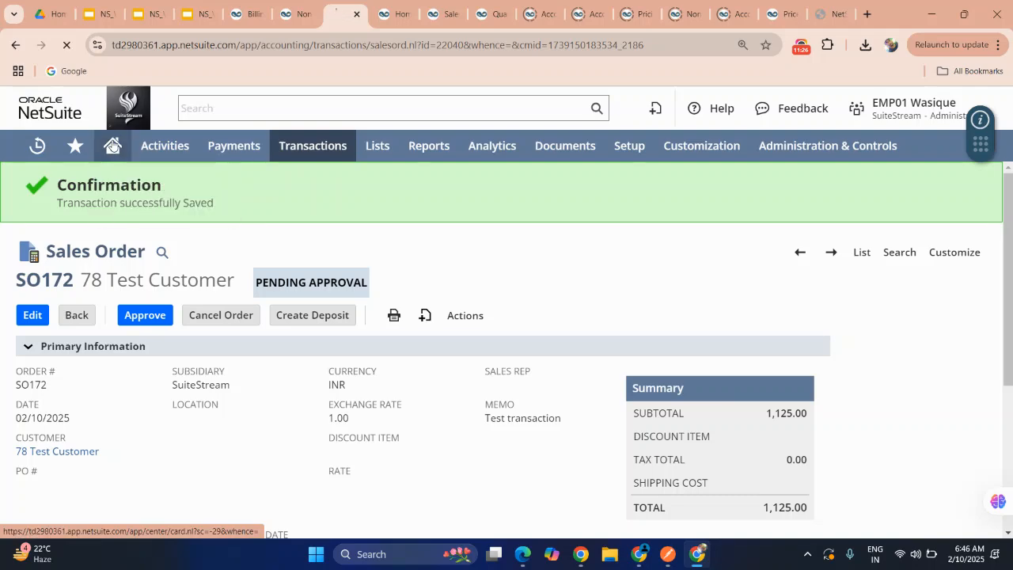
Switch to the NS_Videos_ presentation in Google Slides and review the Chapter-9 Item Master - Pricing outline down to the price level topic
click(121, 19)
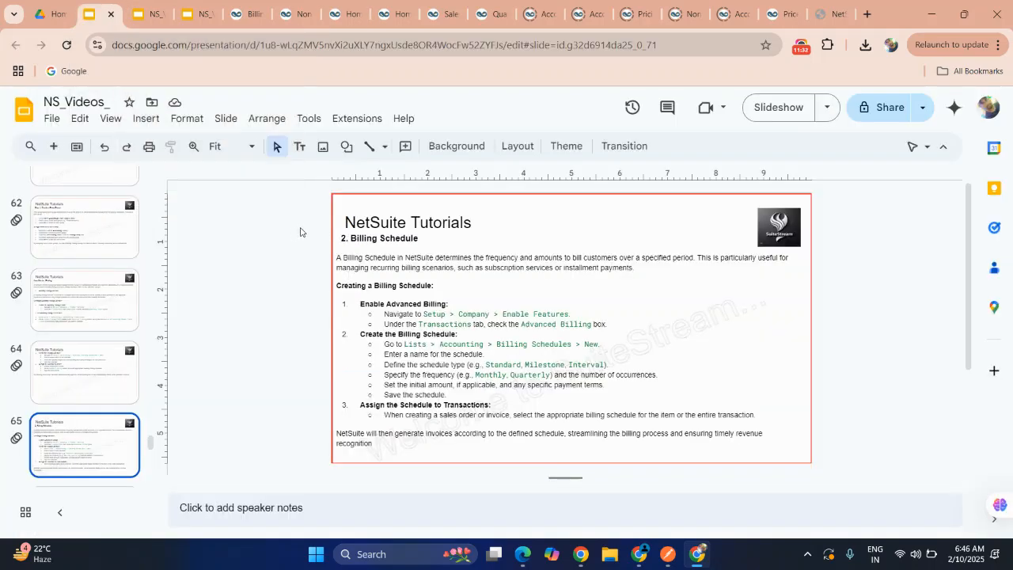
click(167, 22)
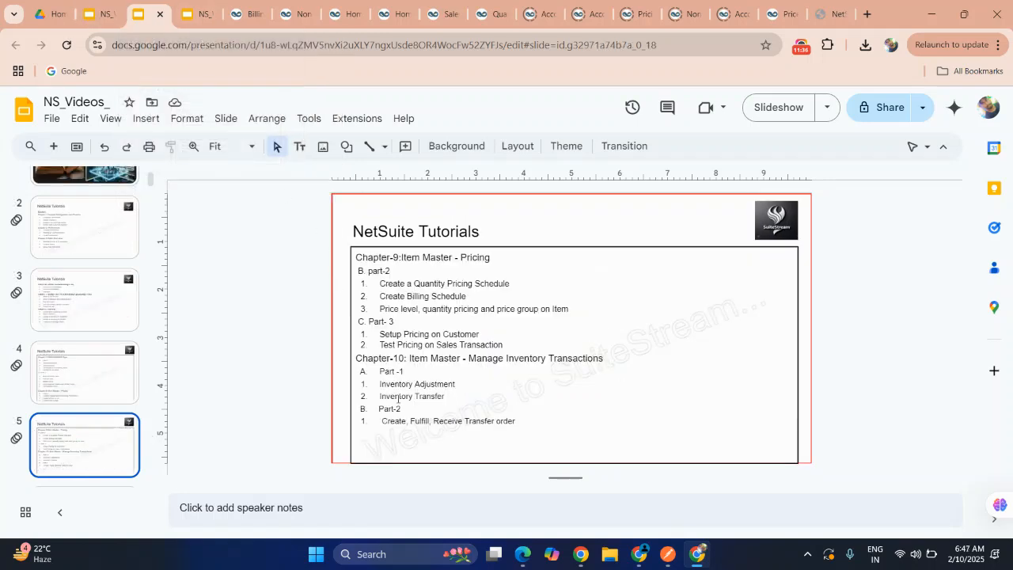
triple_click(400, 297)
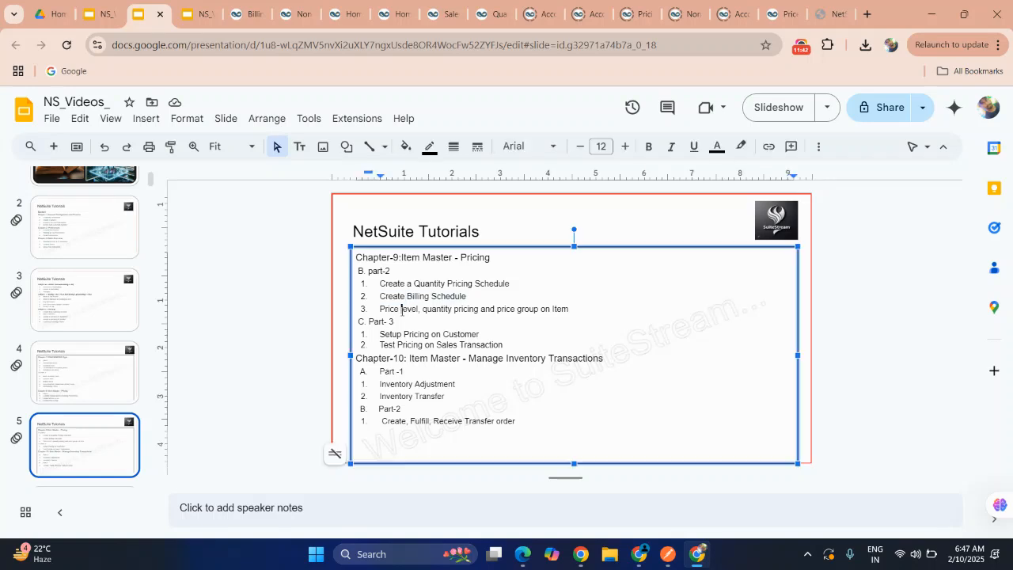
double_click(403, 309)
triple_click(391, 315)
double_click(391, 314)
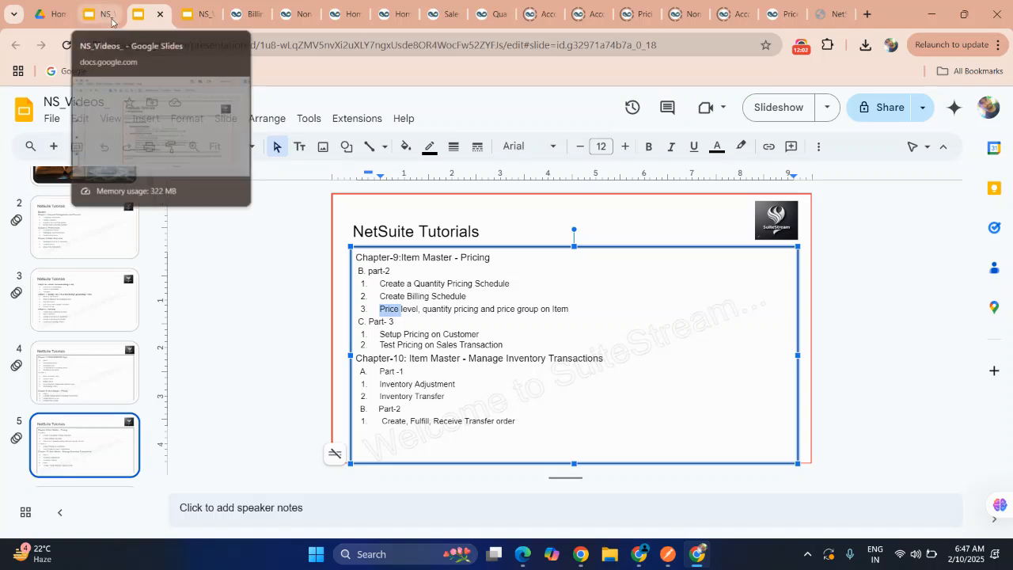
Switch back to the billing schedule record in NetSuite and return from it to the home dashboard
click(248, 14)
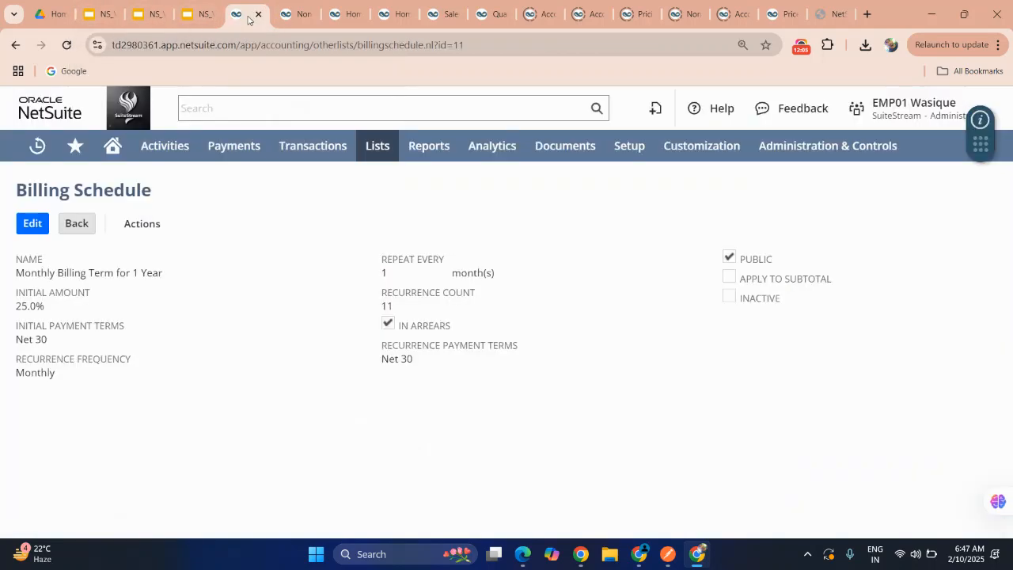
click(113, 145)
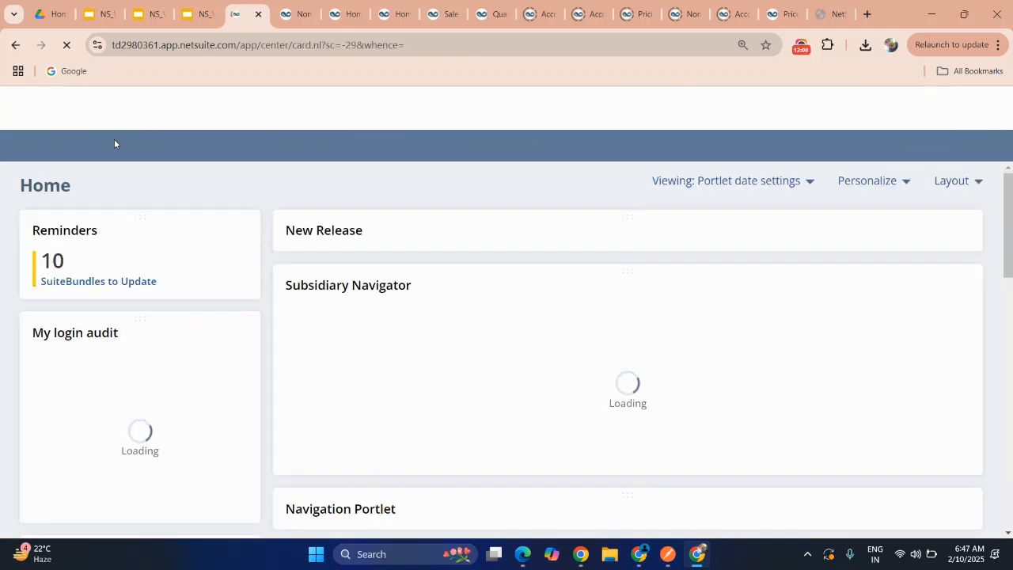
mouse_move(113, 145)
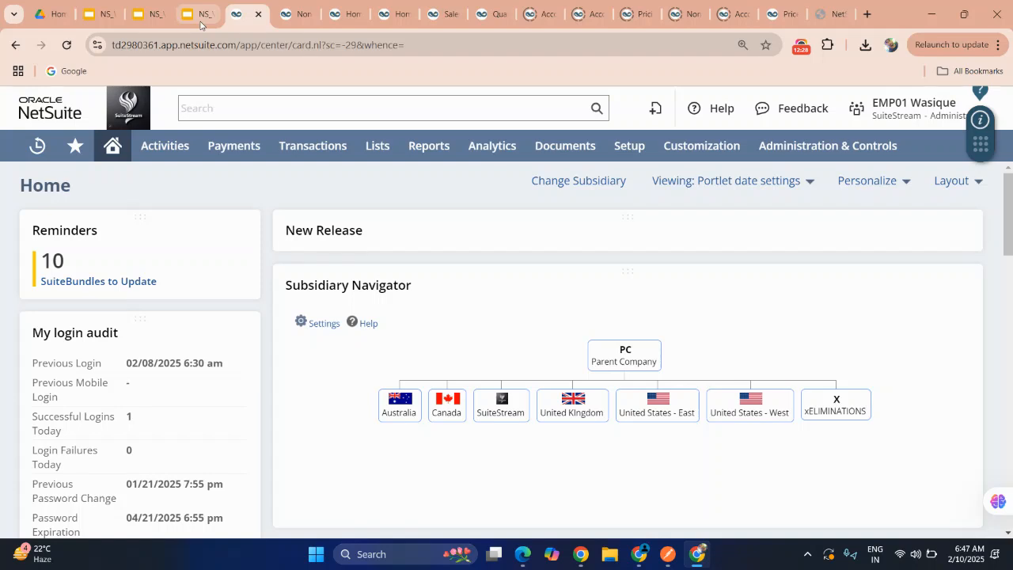
click(802, 47)
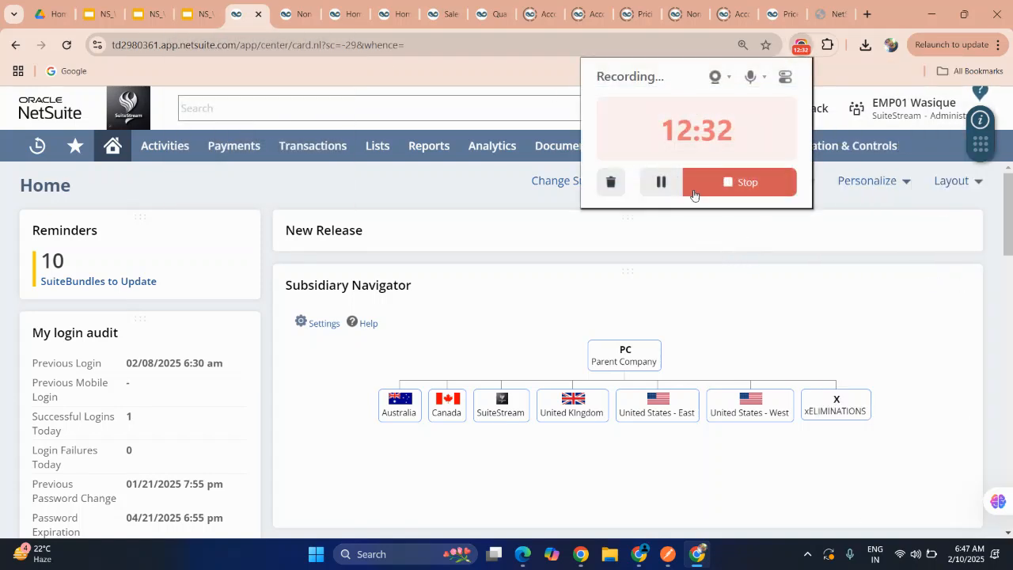